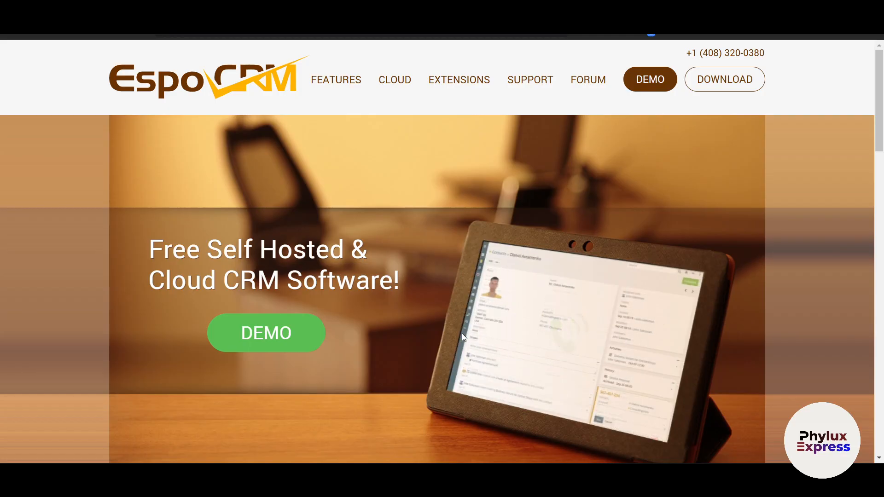
{"action": "scroll", "coordinate": [462, 333], "scroll_direction": "down", "scroll_amount": 1}
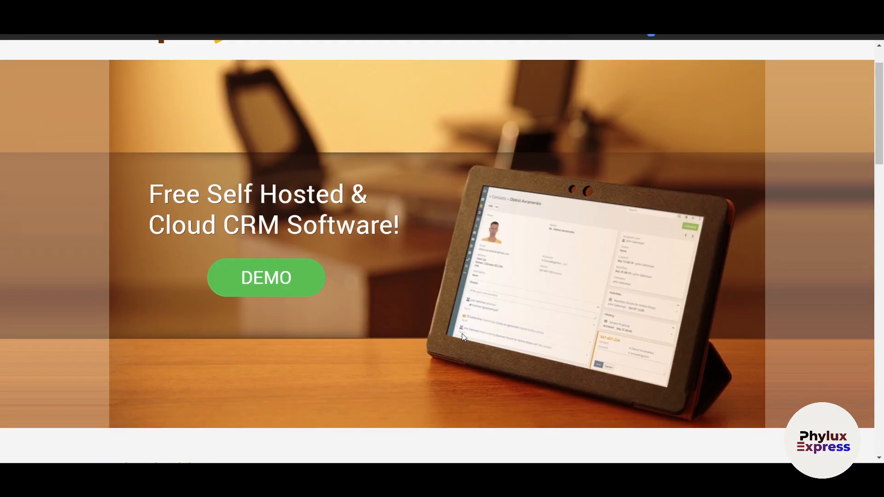
{"action": "scroll", "coordinate": [462, 333], "scroll_direction": "up", "scroll_amount": 1}
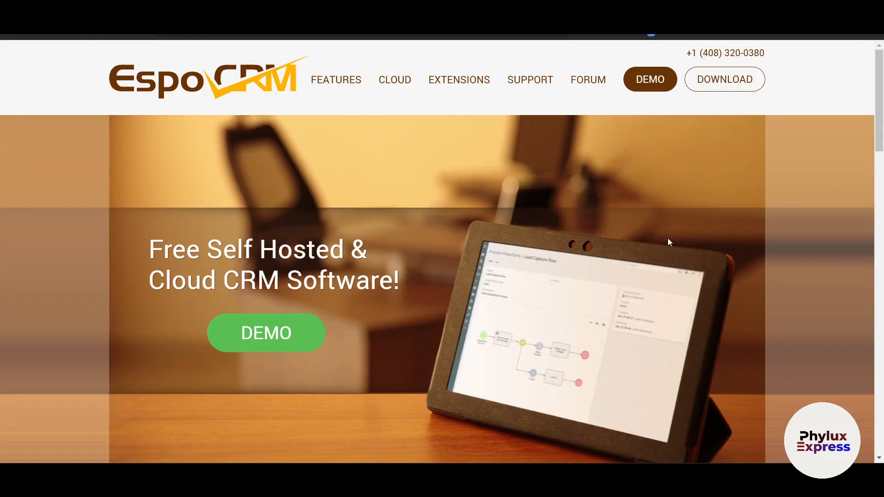
{"action": "scroll", "coordinate": [759, 305], "scroll_direction": "down", "scroll_amount": 3}
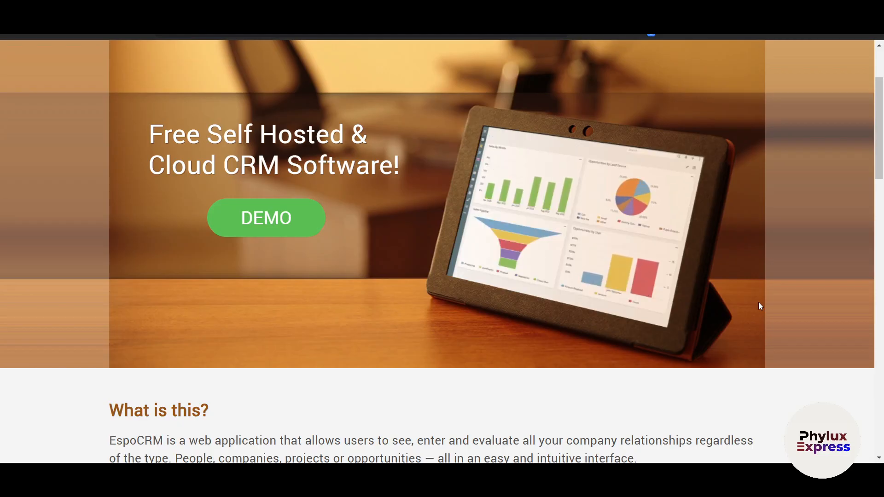
{"action": "scroll", "coordinate": [760, 305], "scroll_direction": "up", "scroll_amount": 3}
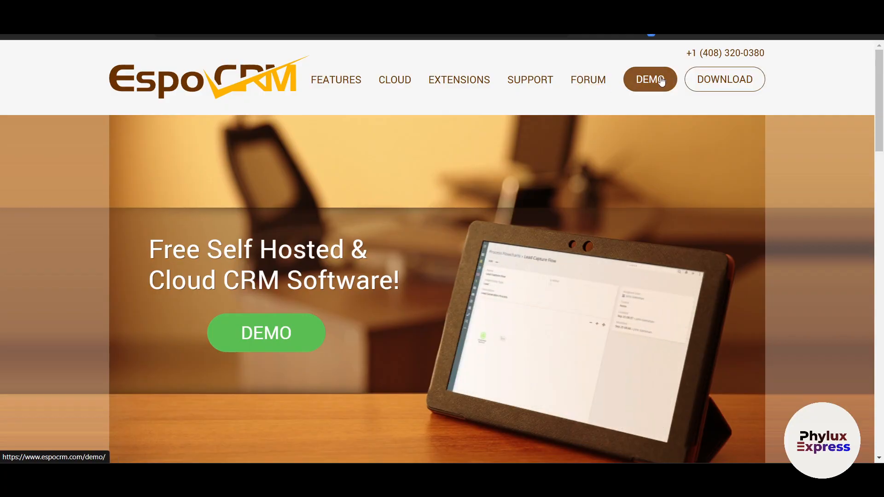
- Open the EspoCRM download page and proceed to the download form for the latest release, 9.0.5
{"action": "left_click", "coordinate": [714, 88]}
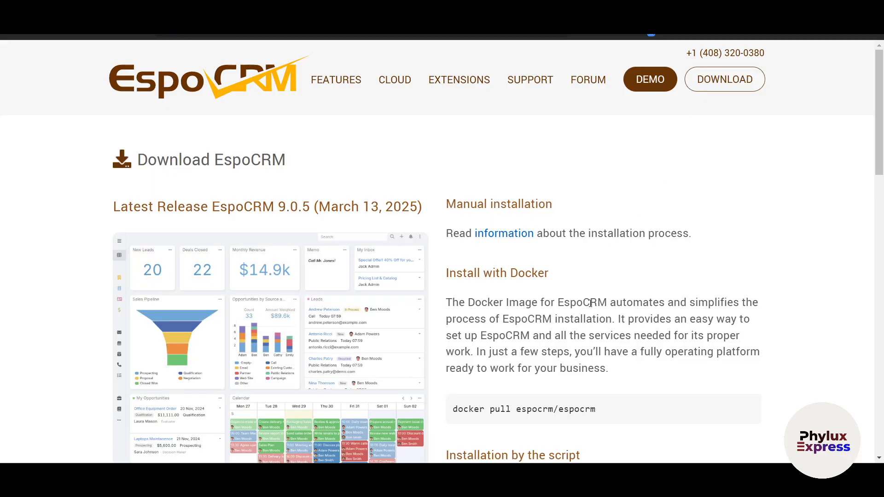
{"action": "scroll", "coordinate": [590, 303], "scroll_direction": "down", "scroll_amount": 2}
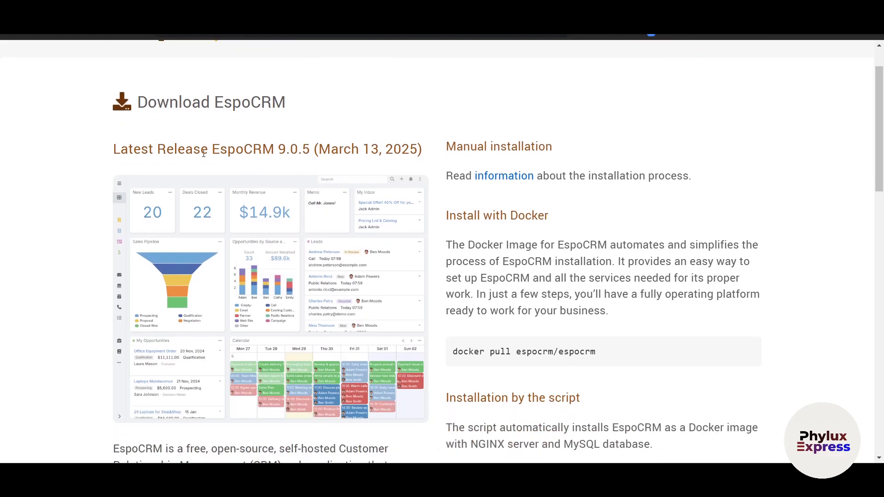
{"action": "scroll", "coordinate": [314, 179], "scroll_direction": "down", "scroll_amount": 6}
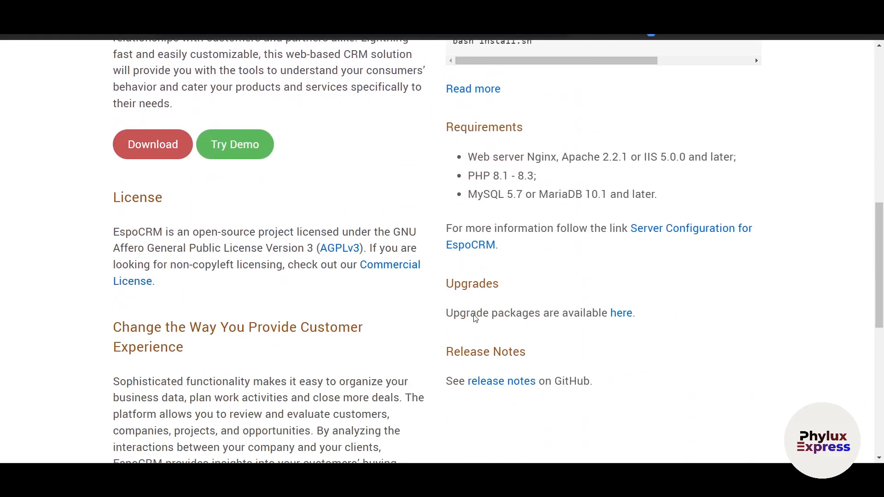
{"action": "scroll", "coordinate": [384, 317], "scroll_direction": "up", "scroll_amount": 7}
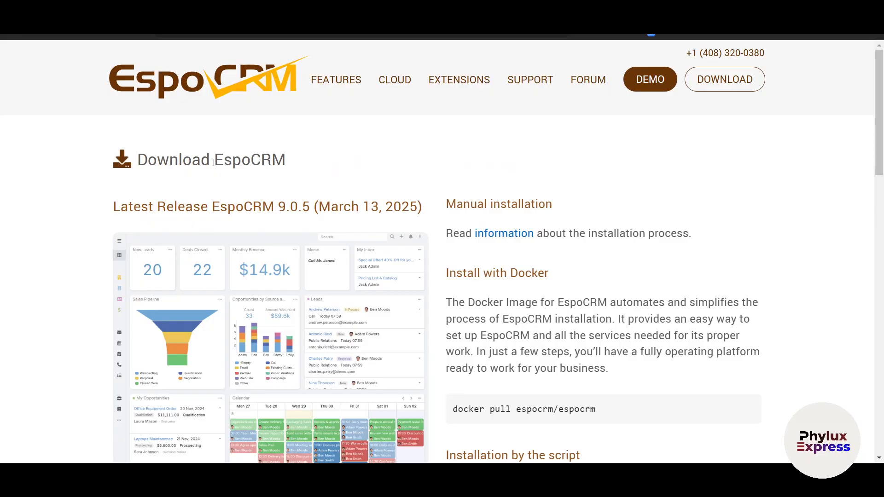
{"action": "scroll", "coordinate": [310, 164], "scroll_direction": "down", "scroll_amount": 6}
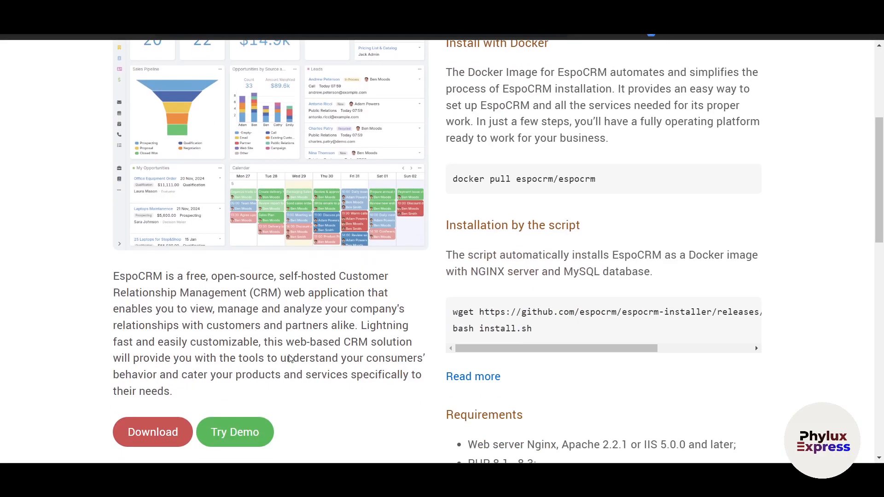
{"action": "left_click", "coordinate": [156, 322]}
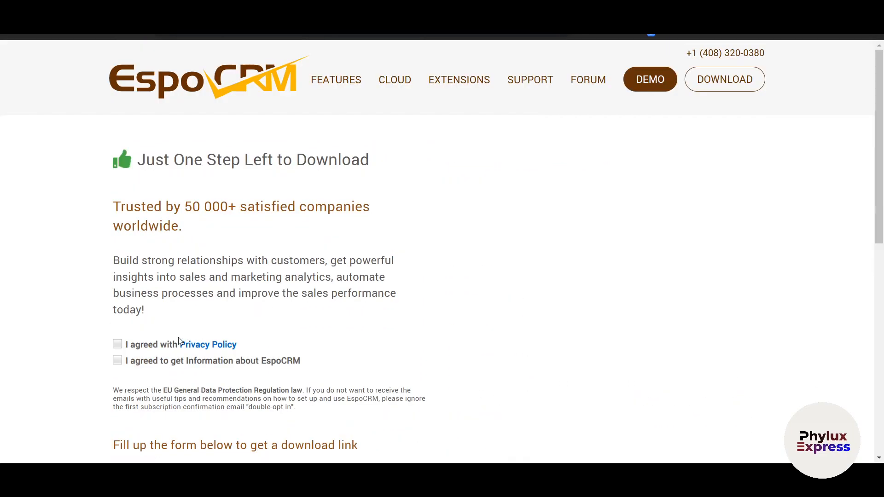
- Agree to the Privacy Policy and to receiving information about EspoCRM in the download form
{"action": "scroll", "coordinate": [138, 368], "scroll_direction": "down", "scroll_amount": 5}
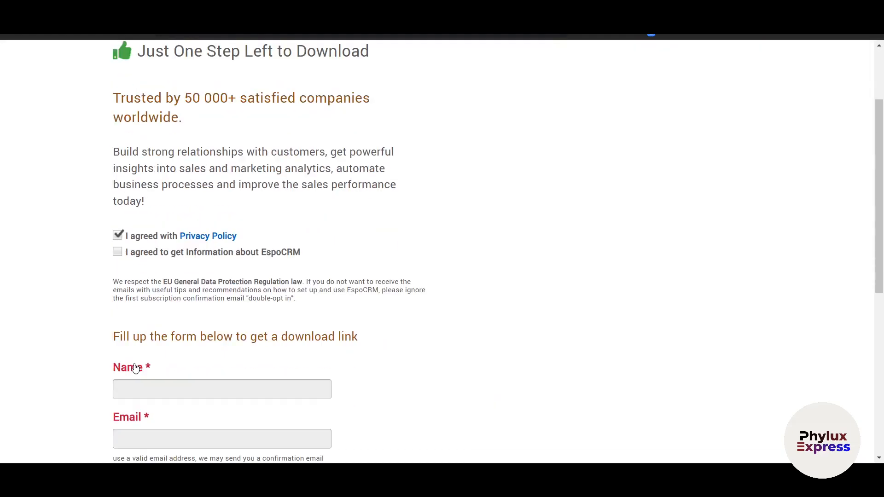
{"action": "left_click", "coordinate": [191, 266]}
{"action": "left_click", "coordinate": [170, 319]}
{"action": "scroll", "coordinate": [129, 223], "scroll_direction": "up", "scroll_amount": 1}
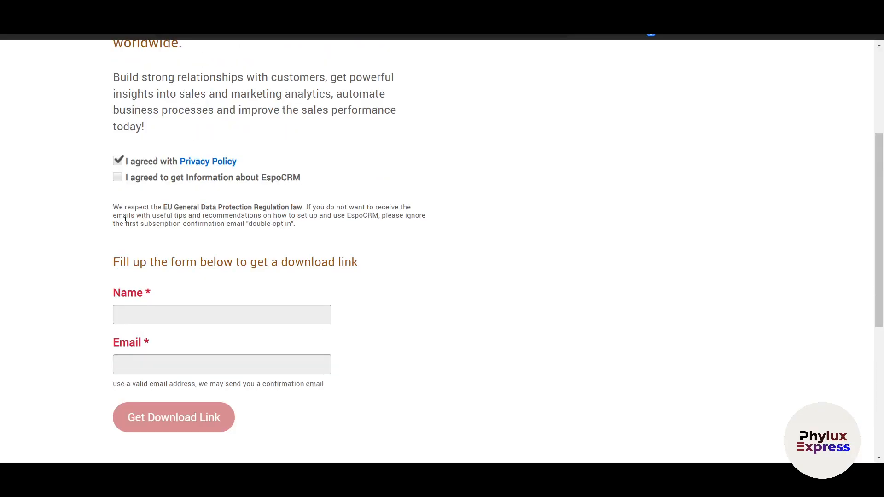
{"action": "left_click", "coordinate": [119, 178]}
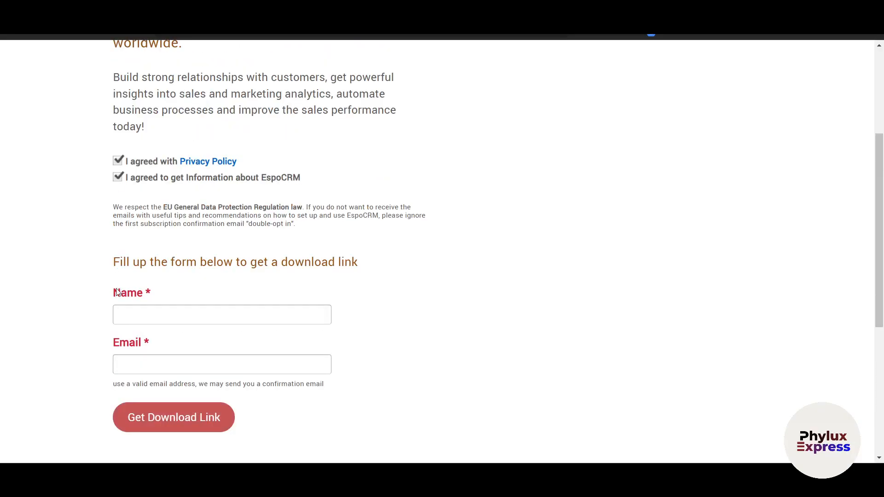
- Request the download link with a name and email address, and download EspoCRM-9.0.5.zip
{"action": "left_click", "coordinate": [141, 307]}
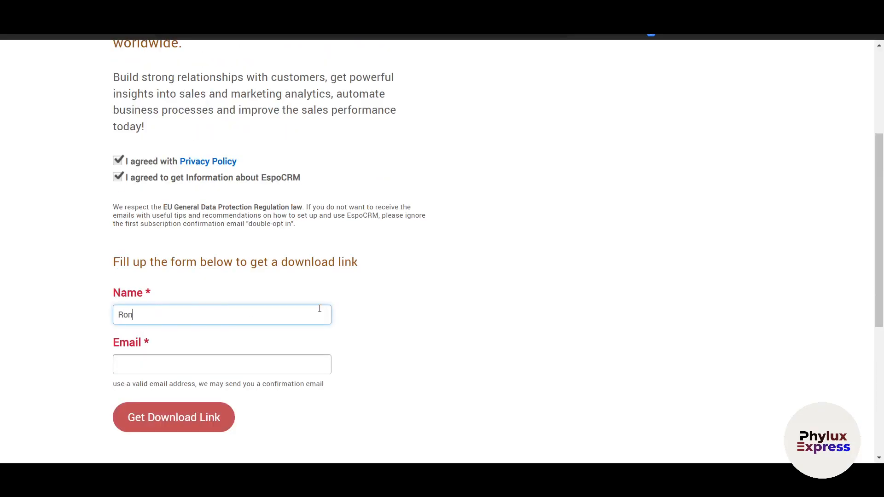
{"action": "left_click", "coordinate": [273, 357]}
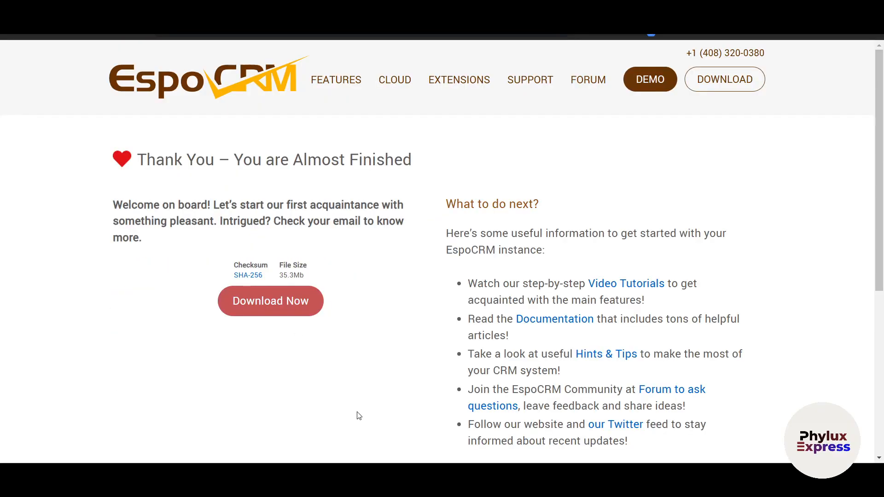
{"action": "left_click", "coordinate": [289, 301]}
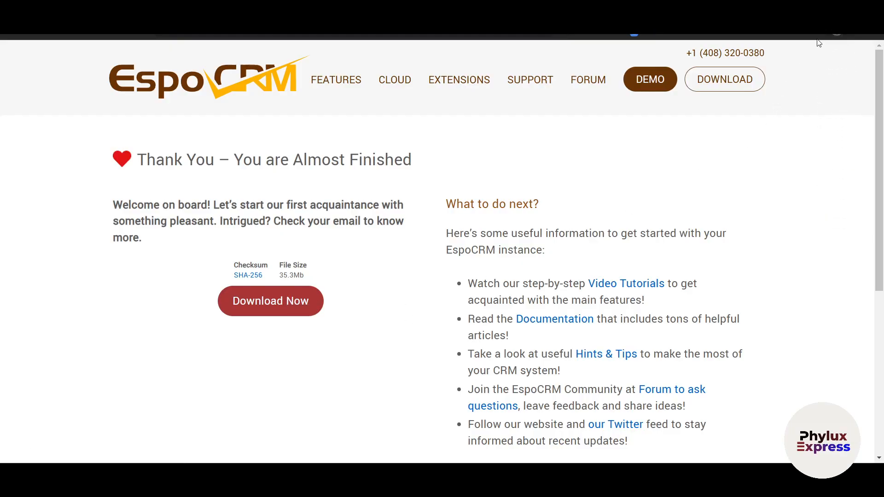
{"action": "left_click", "coordinate": [835, 30]}
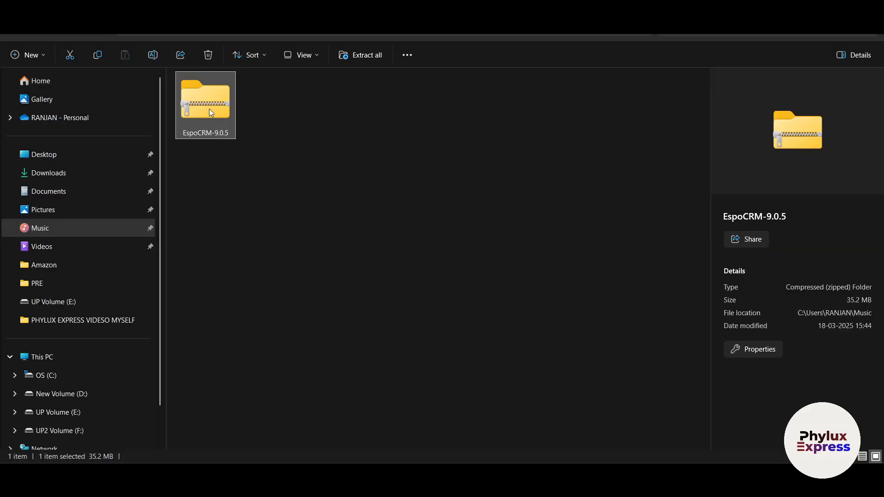
- Extract all files from the EspoCRM-9.0.5 zip archive in the Music folder
{"action": "left_click_drag", "start_coordinate": [209, 109], "coordinate": [247, 248]}
{"action": "right_click", "coordinate": [206, 119]}
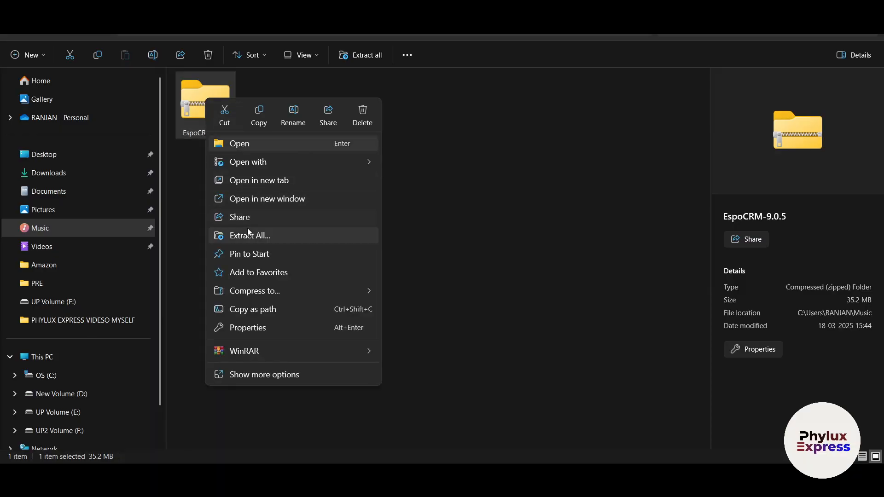
{"action": "left_click", "coordinate": [247, 230]}
{"action": "left_click", "coordinate": [526, 349]}
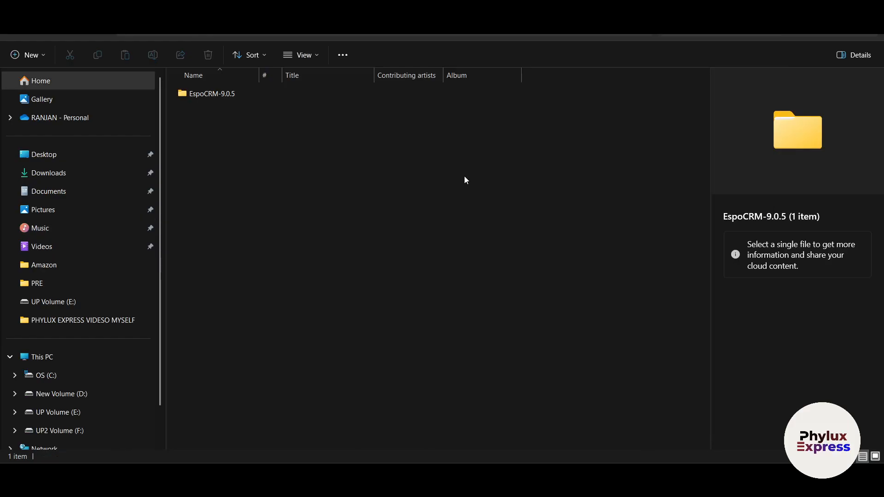
- Open the extracted EspoCRM-9.0.5 folder and examine the application files inside it
{"action": "double_click", "coordinate": [237, 94]}
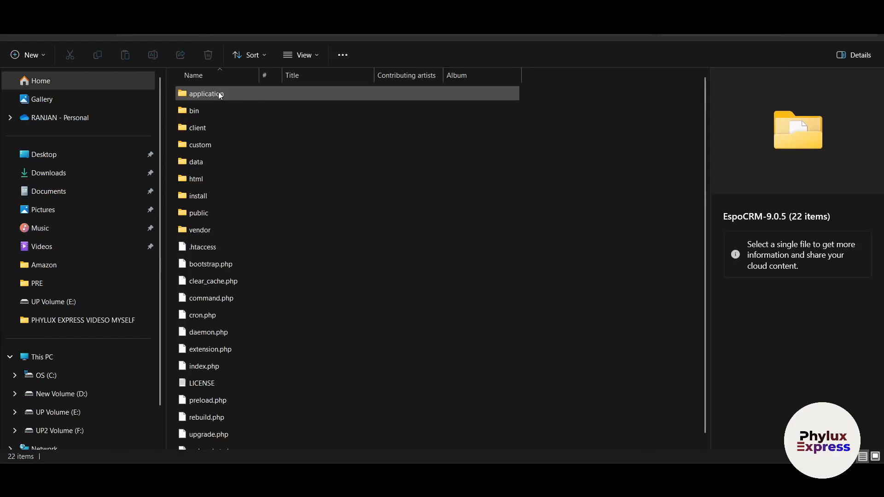
{"action": "scroll", "coordinate": [294, 207], "scroll_direction": "down", "scroll_amount": 1}
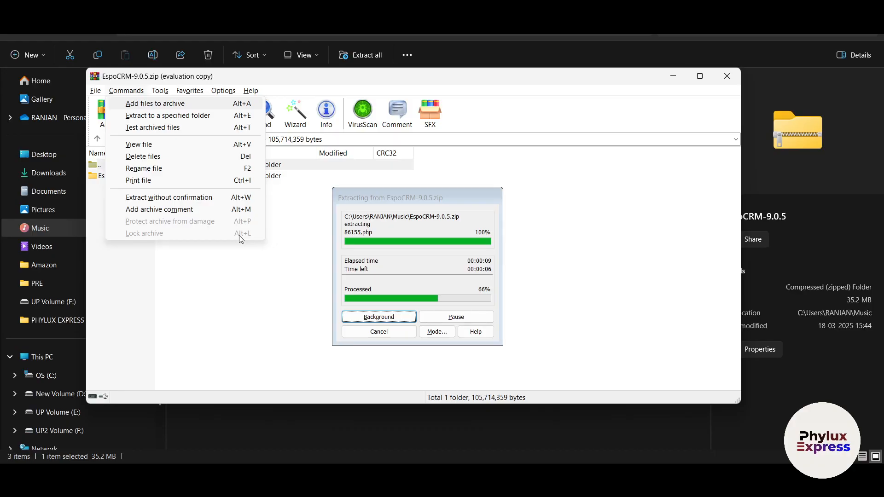
{"action": "left_click", "coordinate": [266, 299]}
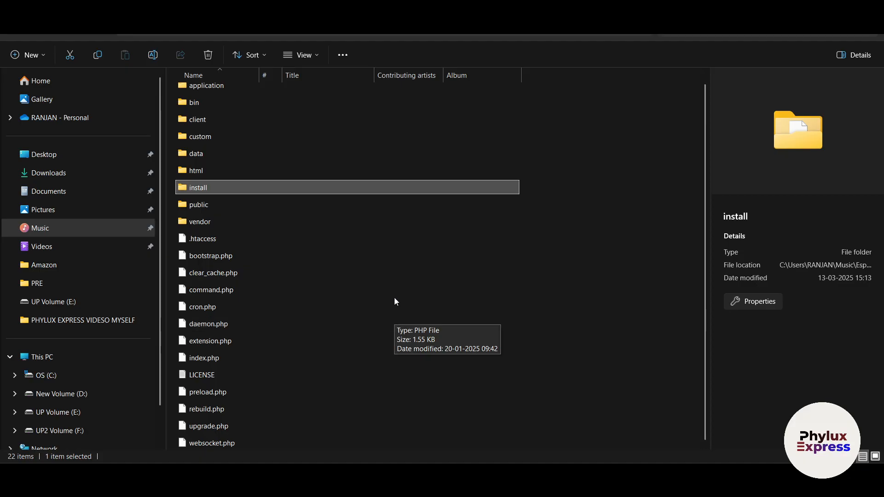
{"action": "key", "text": "alt+Tab"}
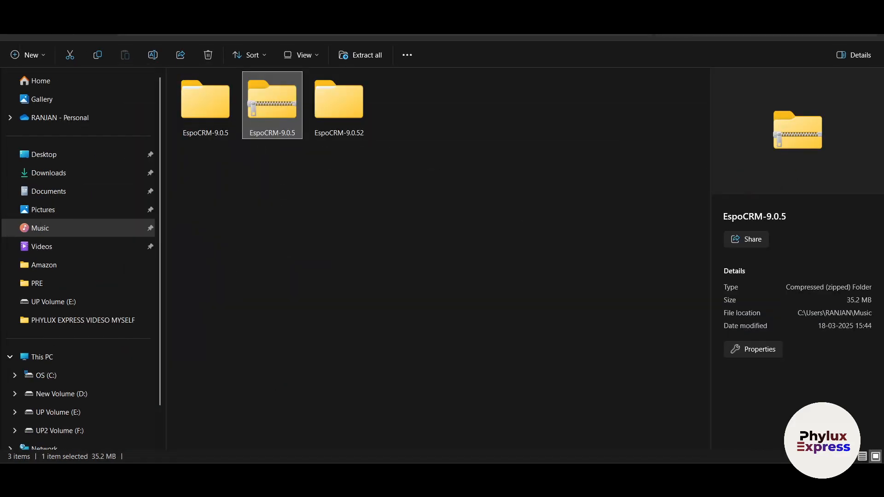
- Switch back to the browser and review the Docker installation instructions and pull command on the download page
{"action": "key", "text": "alt+Tab"}
{"action": "scroll", "coordinate": [477, 317], "scroll_direction": "down", "scroll_amount": 4}
{"action": "scroll", "coordinate": [481, 316], "scroll_direction": "up", "scroll_amount": 4}
{"action": "key", "text": "ctrl+Tab"}
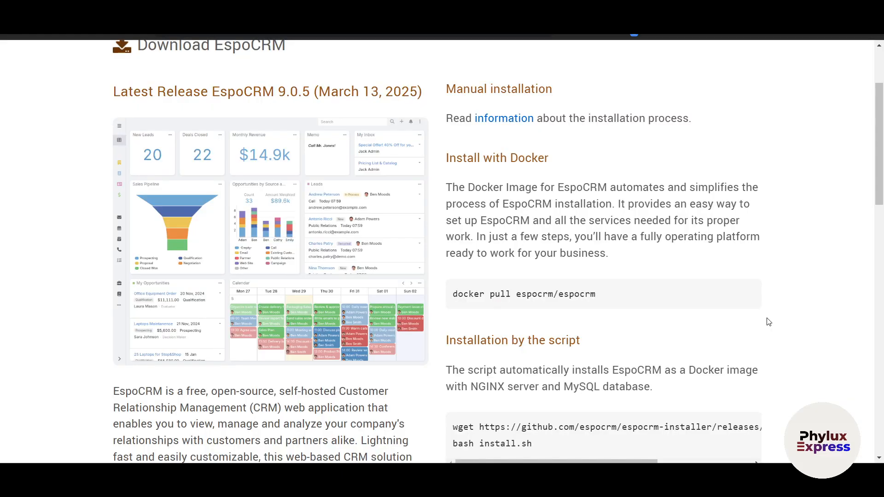
{"action": "scroll", "coordinate": [572, 167], "scroll_direction": "up", "scroll_amount": 1}
{"action": "scroll", "coordinate": [482, 198], "scroll_direction": "down", "scroll_amount": 1}
{"action": "scroll", "coordinate": [524, 158], "scroll_direction": "down", "scroll_amount": 2}
{"action": "left_click_drag", "start_coordinate": [494, 223], "coordinate": [616, 227]}
{"action": "scroll", "coordinate": [740, 236], "scroll_direction": "up", "scroll_amount": 2}
{"action": "left_click_drag", "start_coordinate": [524, 187], "coordinate": [741, 204]}
{"action": "left_click_drag", "start_coordinate": [535, 235], "coordinate": [751, 220]}
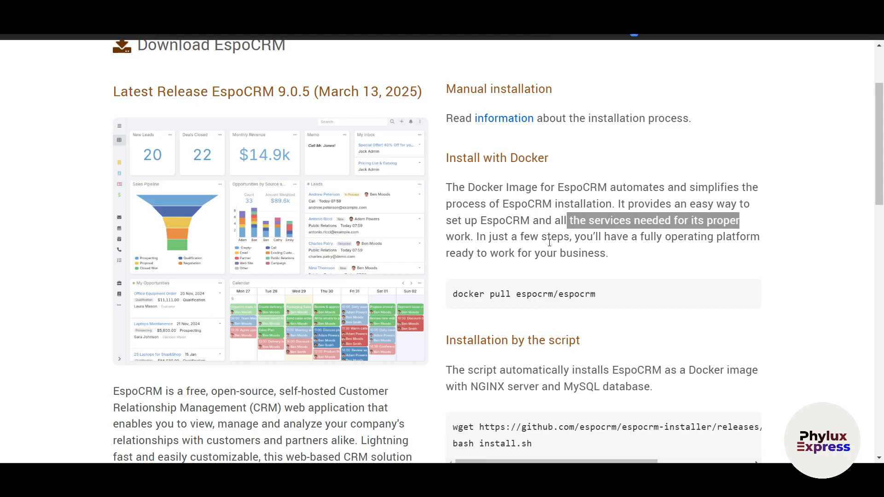
{"action": "left_click_drag", "start_coordinate": [449, 295], "coordinate": [564, 294]}
{"action": "left_click", "coordinate": [622, 296]}
- Review the script-based installation section, including the full wget and bash install commands
{"action": "scroll", "coordinate": [625, 296], "scroll_direction": "down", "scroll_amount": 2}
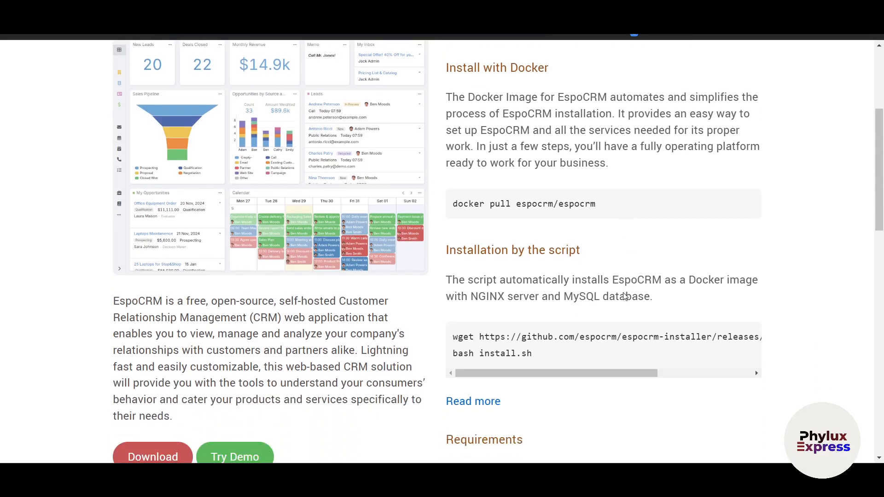
{"action": "scroll", "coordinate": [625, 296], "scroll_direction": "down", "scroll_amount": 2}
{"action": "left_click", "coordinate": [755, 290]}
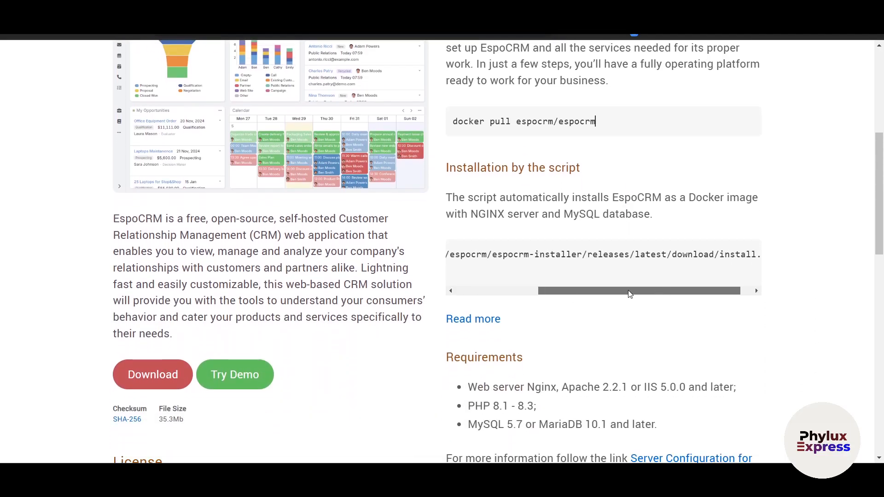
{"action": "left_click_drag", "start_coordinate": [664, 293], "coordinate": [542, 288]}
{"action": "mouse_move", "coordinate": [467, 203]}
{"action": "left_mouse_down"}
{"action": "mouse_move", "coordinate": [739, 198]}
{"action": "mouse_move", "coordinate": [560, 214]}
{"action": "mouse_move", "coordinate": [505, 229]}
{"action": "mouse_move", "coordinate": [511, 215]}
{"action": "mouse_move", "coordinate": [679, 225]}
{"action": "mouse_move", "coordinate": [461, 211]}
{"action": "left_mouse_up"}
- Review the server requirements for the web server, PHP and MySQL or MariaDB versions
{"action": "scroll", "coordinate": [683, 317], "scroll_direction": "down", "scroll_amount": 3}
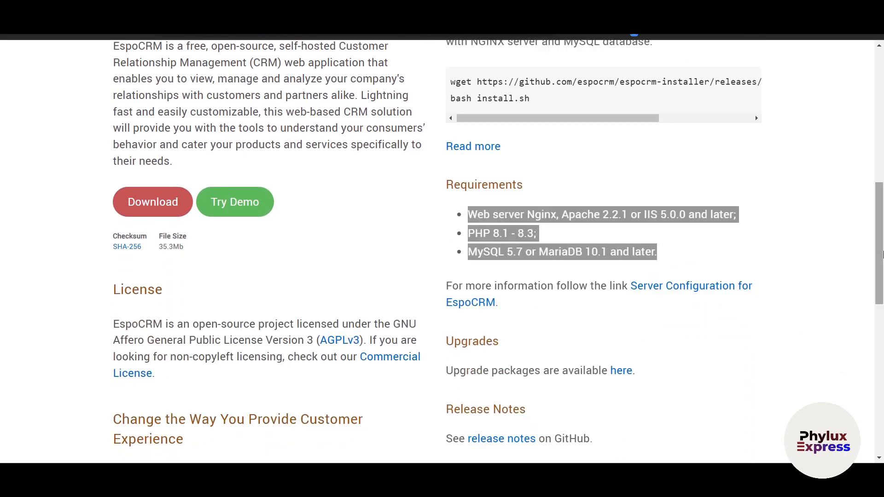
{"action": "left_click", "coordinate": [647, 233]}
{"action": "left_click_drag", "start_coordinate": [550, 214], "coordinate": [695, 220]}
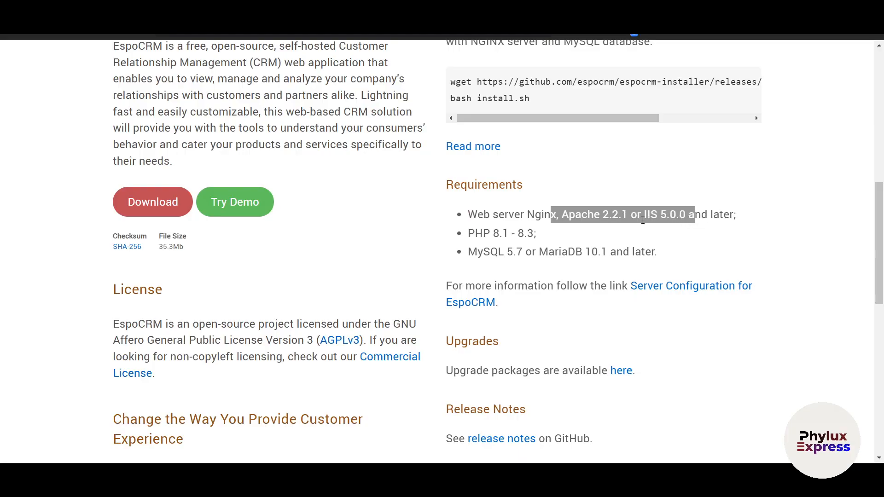
{"action": "left_click_drag", "start_coordinate": [493, 228], "coordinate": [549, 244]}
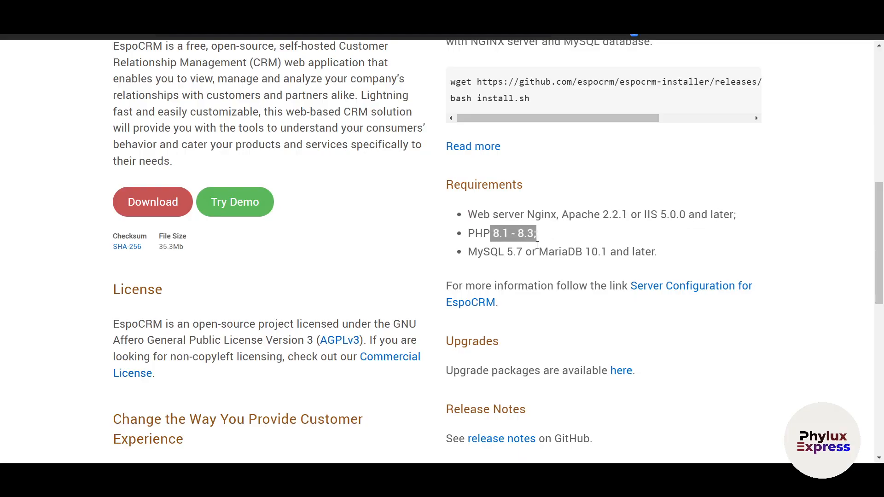
{"action": "left_click_drag", "start_coordinate": [470, 235], "coordinate": [561, 238]}
{"action": "left_click_drag", "start_coordinate": [490, 254], "coordinate": [583, 255]}
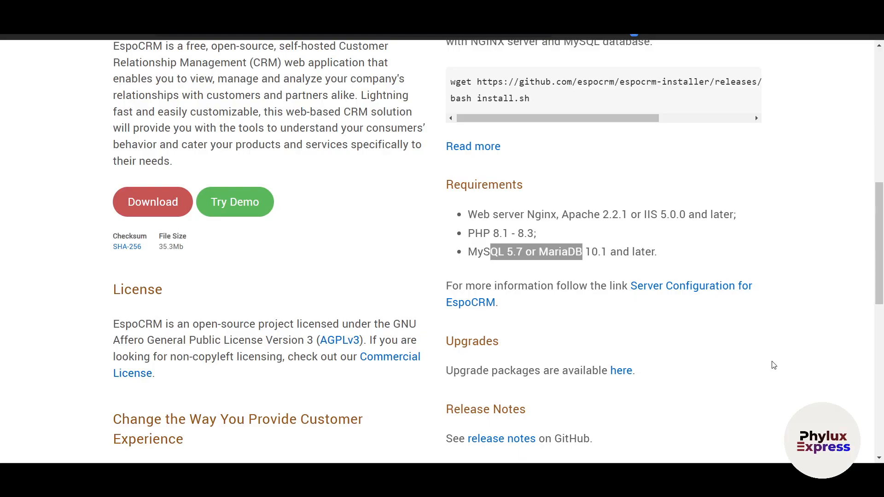
- Launch the online EspoCRM demo and look over its home dashboard
{"action": "scroll", "coordinate": [278, 457], "scroll_direction": "up", "scroll_amount": 1}
{"action": "scroll", "coordinate": [326, 432], "scroll_direction": "up", "scroll_amount": 5}
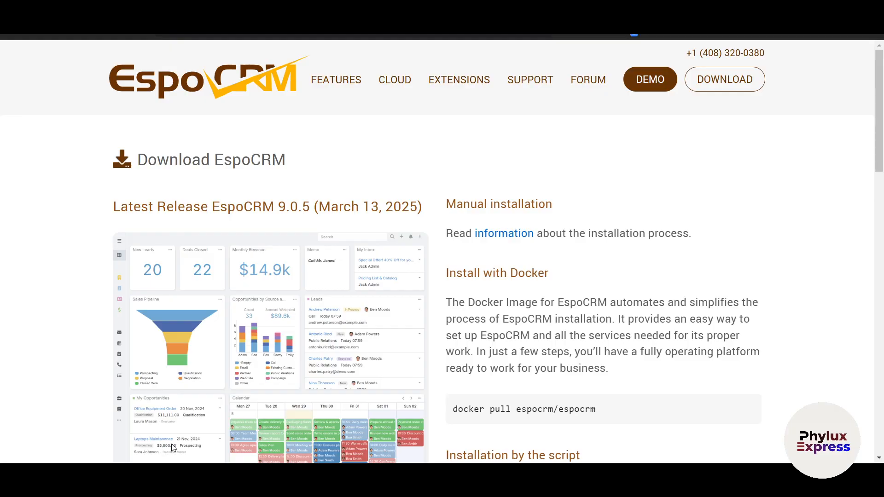
{"action": "scroll", "coordinate": [317, 388], "scroll_direction": "down", "scroll_amount": 2}
{"action": "left_click", "coordinate": [645, 93]}
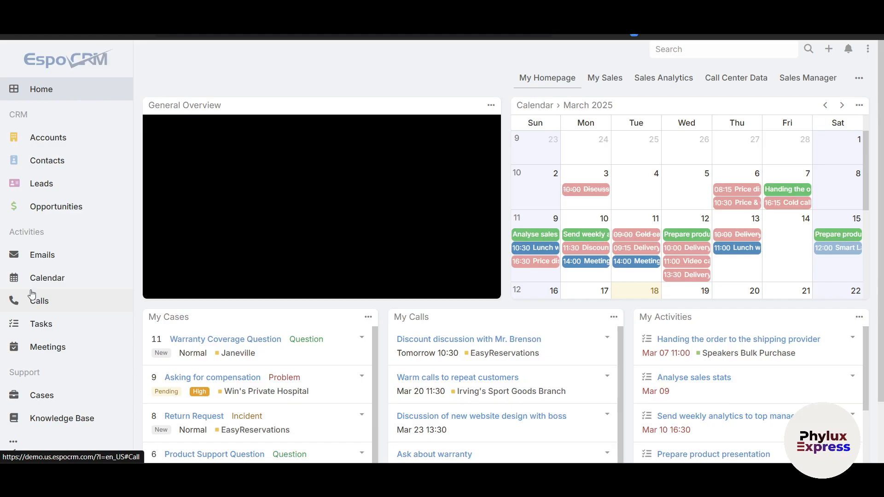
{"action": "scroll", "coordinate": [48, 322], "scroll_direction": "down", "scroll_amount": 1}
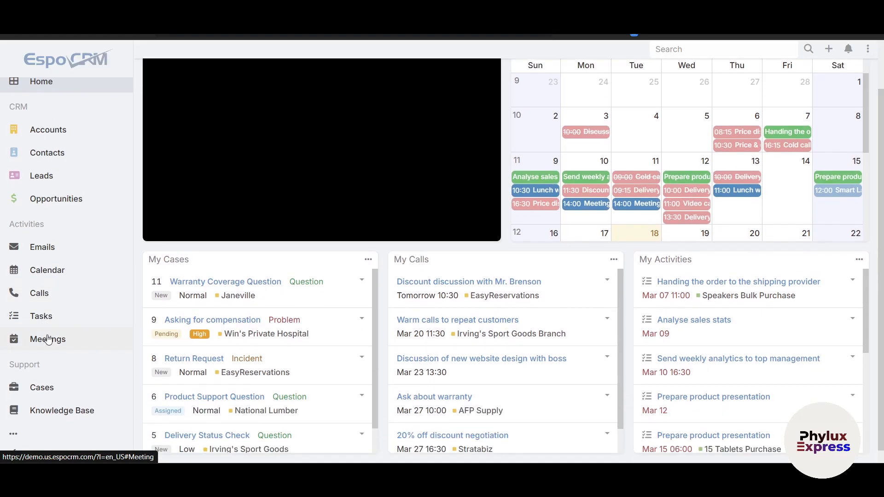
- Look over the My Homepage dashboard and the My Sales dashboard from top to bottom
{"action": "scroll", "coordinate": [48, 339], "scroll_direction": "up", "scroll_amount": 2}
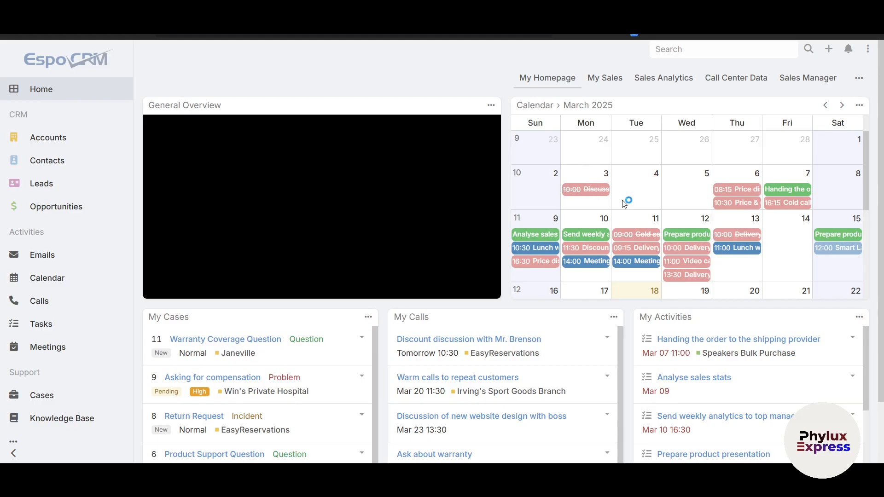
{"action": "scroll", "coordinate": [593, 159], "scroll_direction": "down", "scroll_amount": 1}
{"action": "scroll", "coordinate": [682, 167], "scroll_direction": "up", "scroll_amount": 1}
{"action": "left_click", "coordinate": [601, 86]}
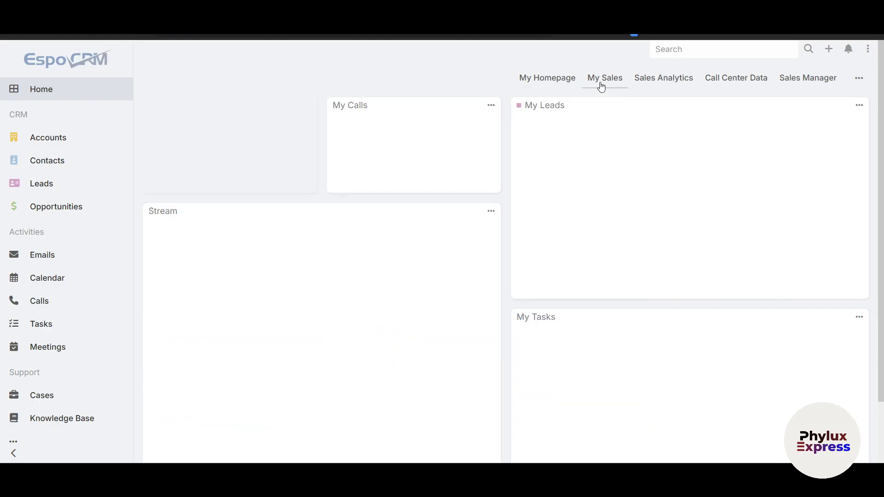
{"action": "scroll", "coordinate": [394, 258], "scroll_direction": "down", "scroll_amount": 1}
{"action": "scroll", "coordinate": [434, 260], "scroll_direction": "up", "scroll_amount": 1}
- Browse the Sales Analytics, Call Center Data and Sales Manager dashboards
{"action": "left_click", "coordinate": [646, 82]}
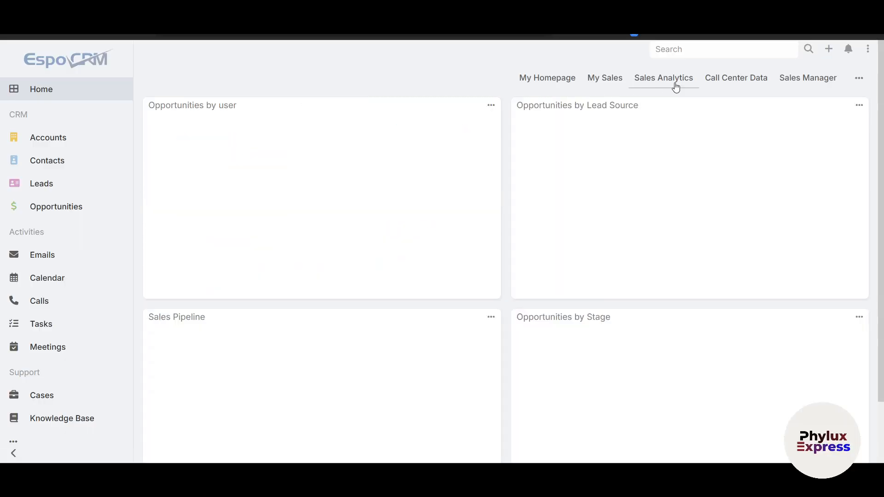
{"action": "left_click", "coordinate": [727, 84]}
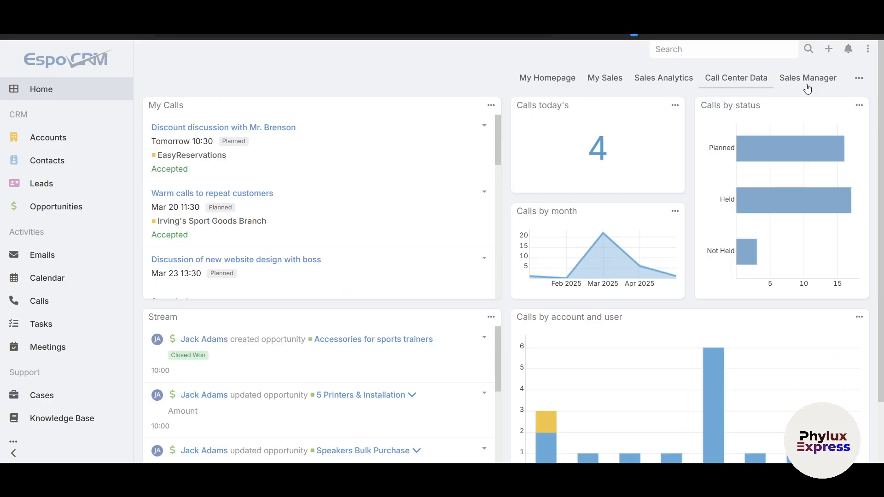
{"action": "left_click", "coordinate": [805, 86]}
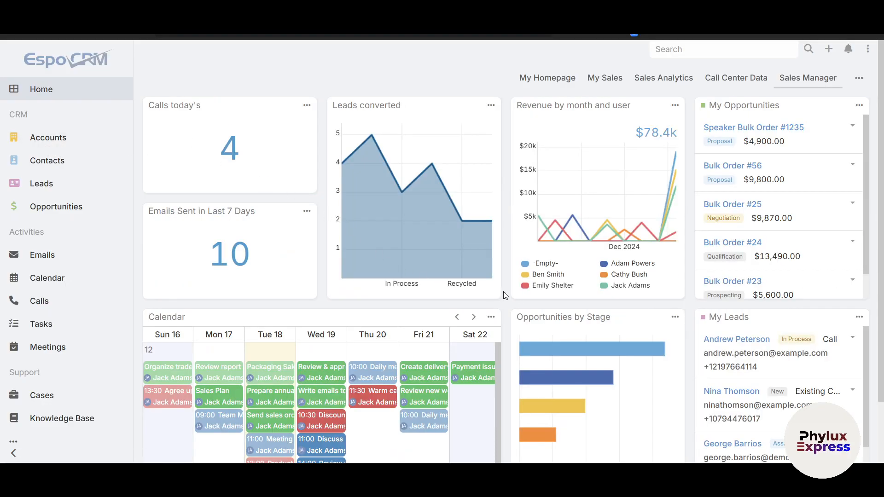
{"action": "scroll", "coordinate": [583, 261], "scroll_direction": "down", "scroll_amount": 2}
{"action": "scroll", "coordinate": [576, 230], "scroll_direction": "up", "scroll_amount": 2}
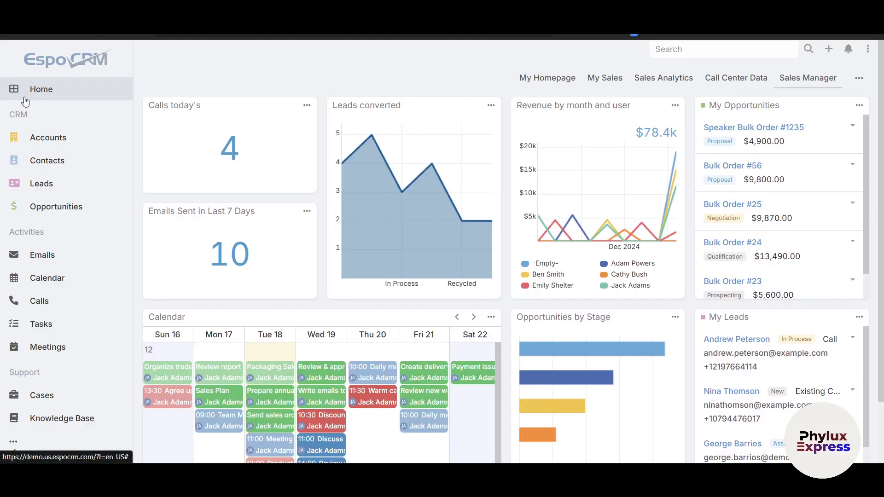
- Open the Accounts list and look through its entries with their industry, type and country
{"action": "left_click", "coordinate": [48, 137]}
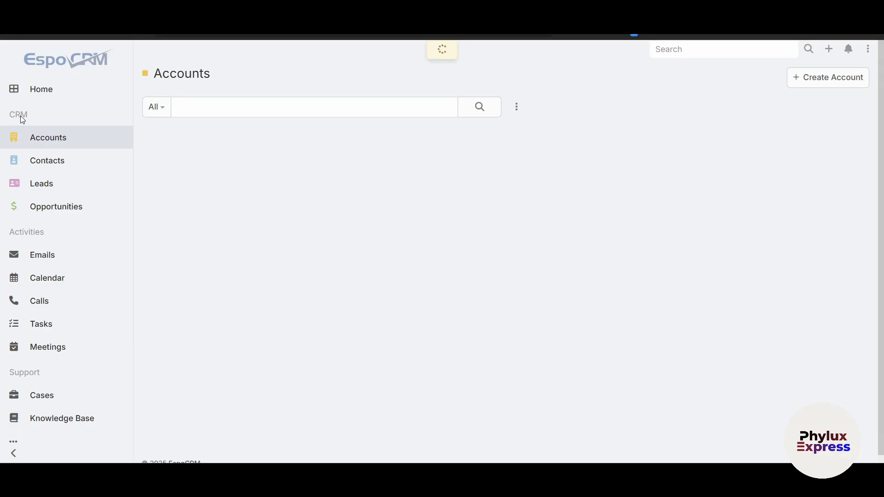
{"action": "scroll", "coordinate": [295, 258], "scroll_direction": "down", "scroll_amount": 1}
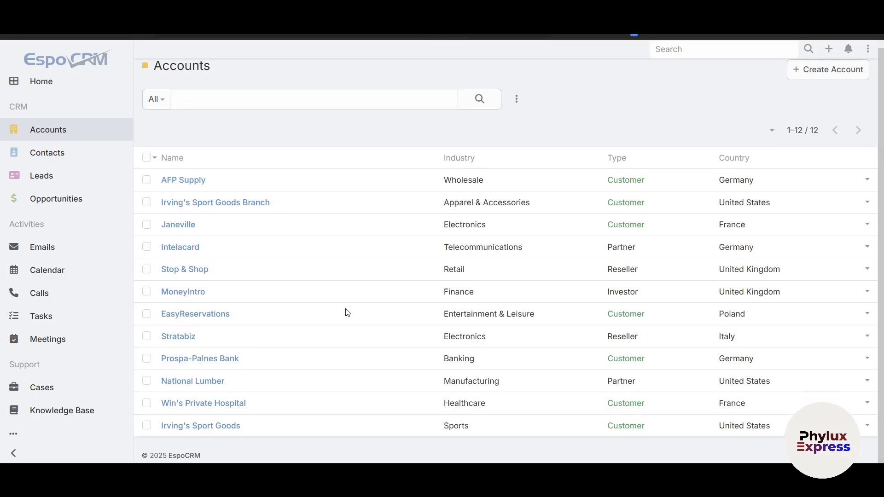
{"action": "scroll", "coordinate": [546, 193], "scroll_direction": "up", "scroll_amount": 1}
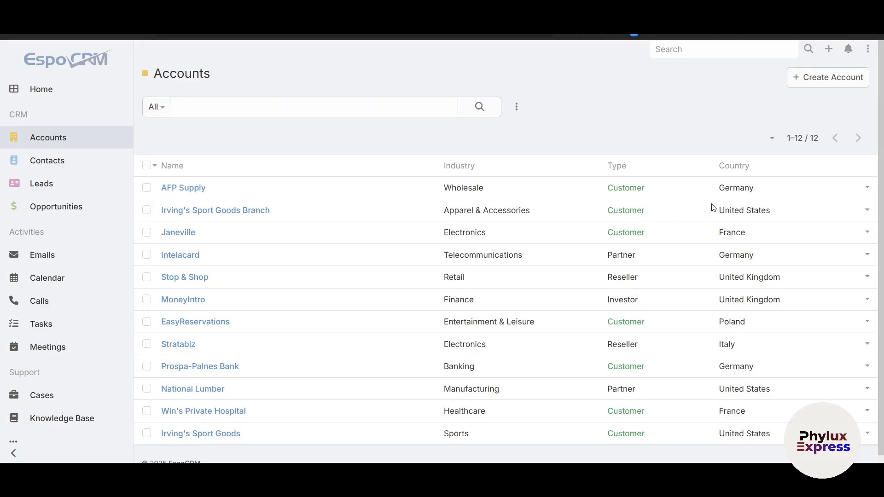
- View the AFP Supply account's details, page through the following accounts up to Intelacard, and close the detail view
{"action": "left_click", "coordinate": [867, 189]}
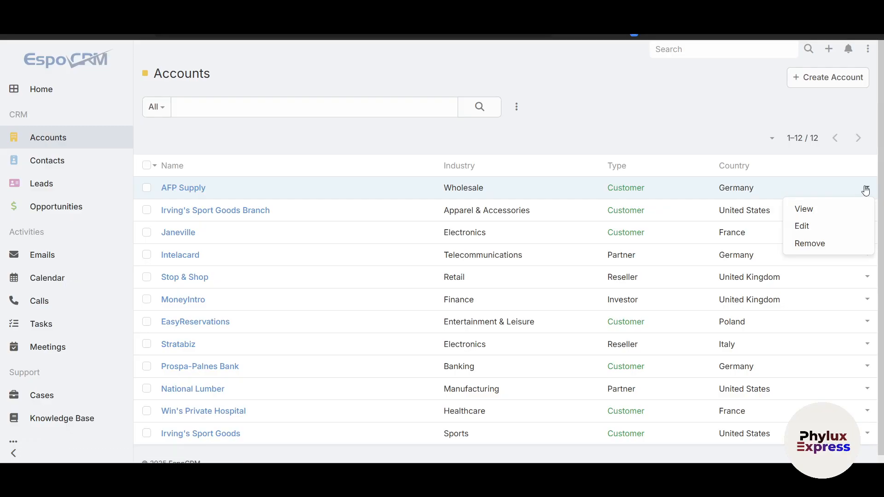
{"action": "left_click", "coordinate": [834, 208]}
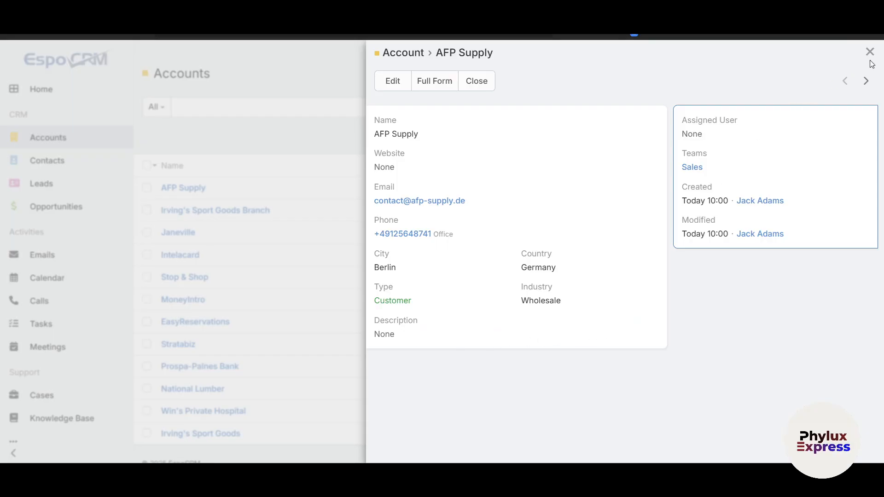
{"action": "left_click", "coordinate": [866, 81]}
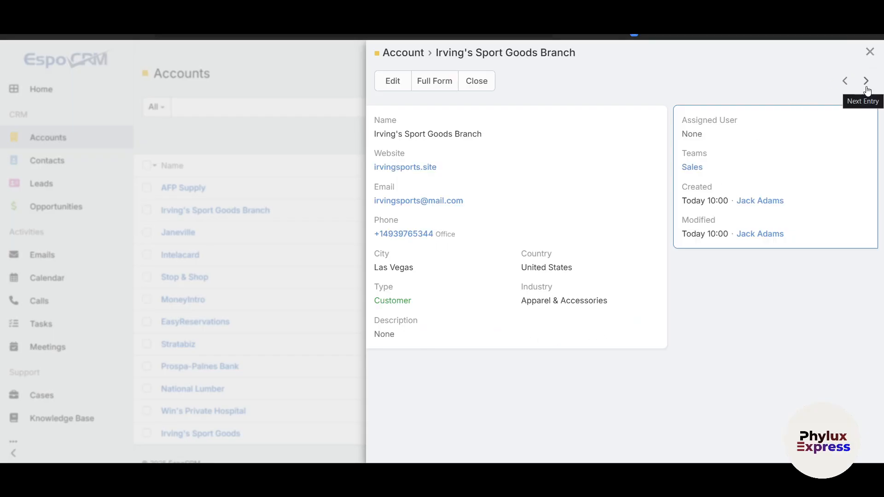
{"action": "left_click", "coordinate": [866, 82]}
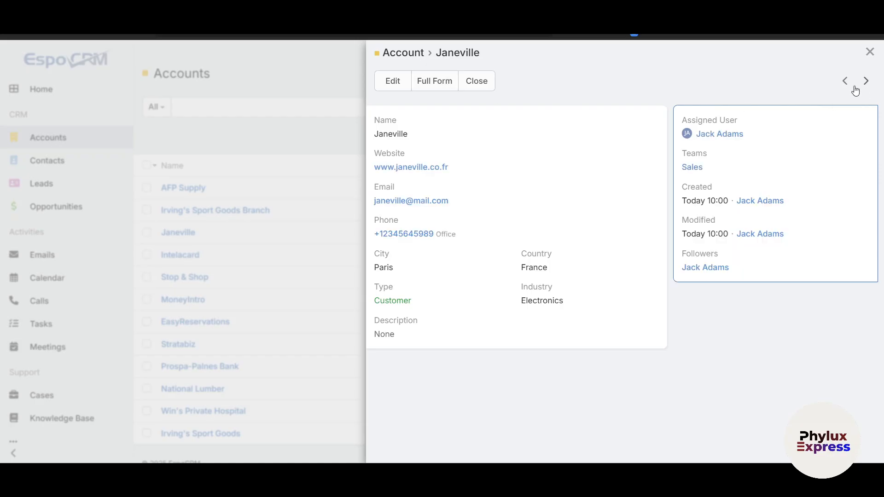
{"action": "left_click", "coordinate": [865, 83]}
{"action": "left_click", "coordinate": [844, 82]}
{"action": "left_click", "coordinate": [865, 82]}
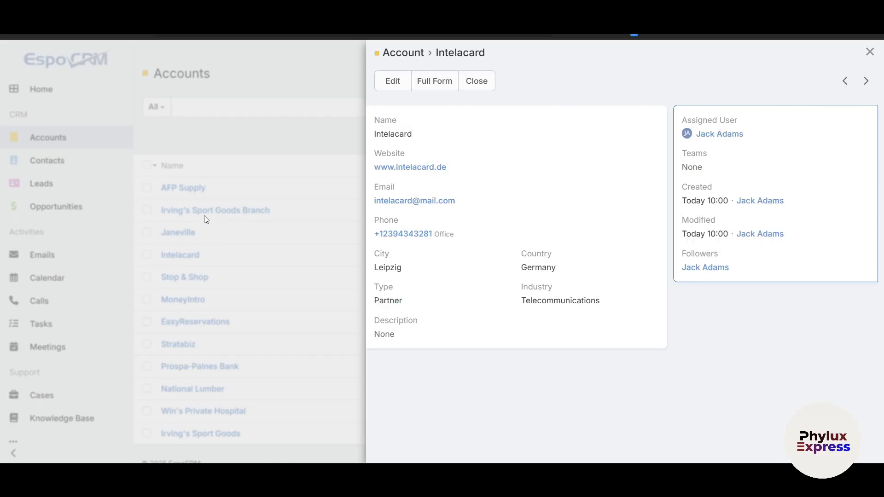
{"action": "left_click", "coordinate": [870, 52]}
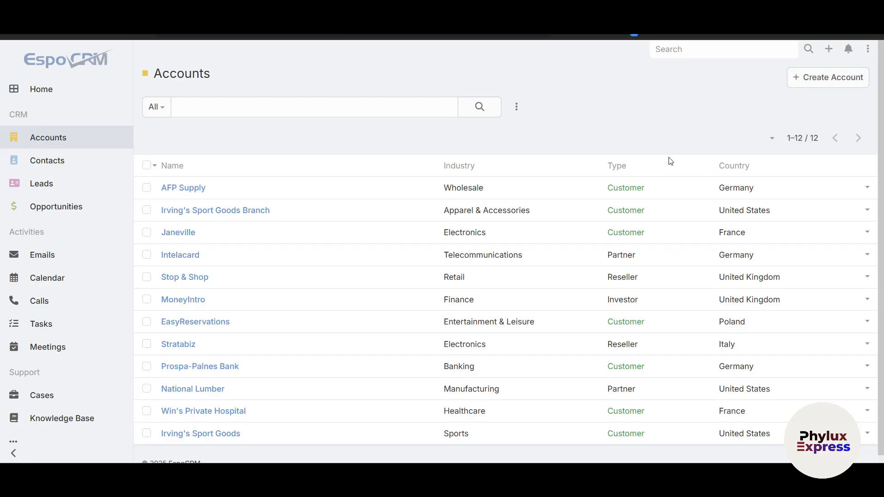
- Search the accounts list for "jane"
{"action": "left_click", "coordinate": [329, 106]}
{"action": "scroll", "coordinate": [274, 373], "scroll_direction": "down", "scroll_amount": 1}
{"action": "scroll", "coordinate": [272, 361], "scroll_direction": "up", "scroll_amount": 1}
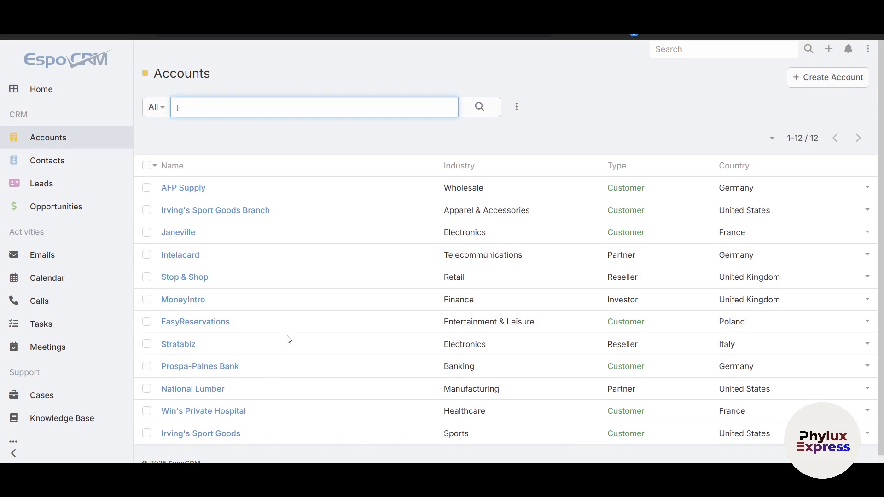
{"action": "key", "text": "Return"}
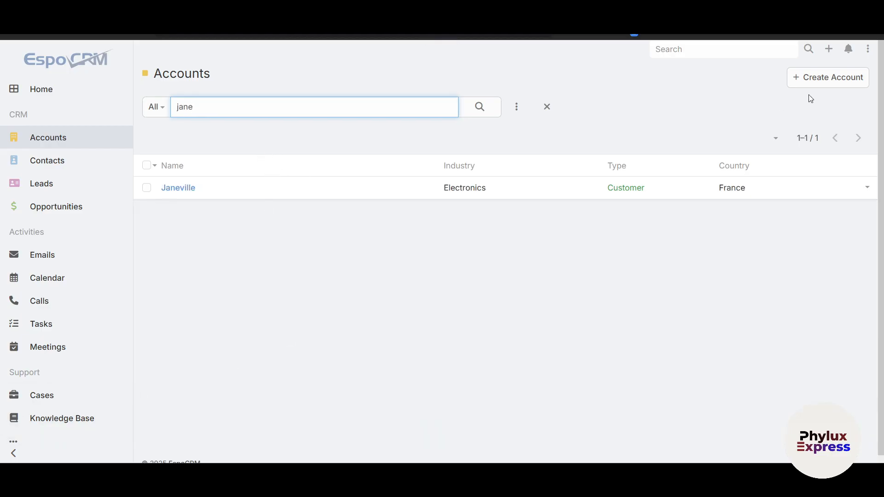
- Start a new account and fill in its name, website and email address
{"action": "left_click", "coordinate": [825, 78]}
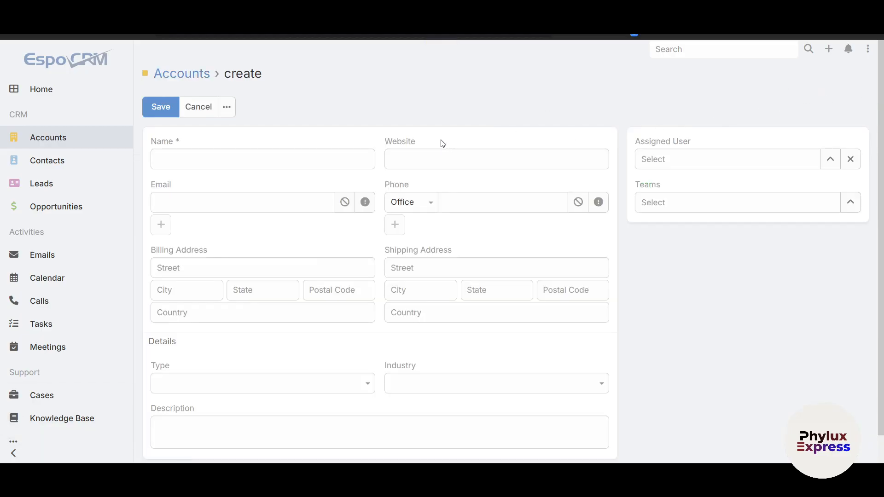
{"action": "left_click", "coordinate": [192, 153]}
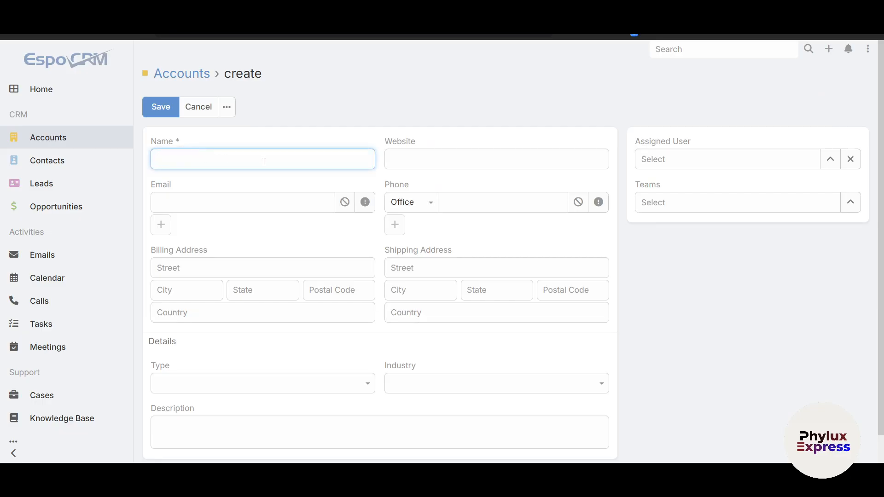
{"action": "key", "text": "Tab"}
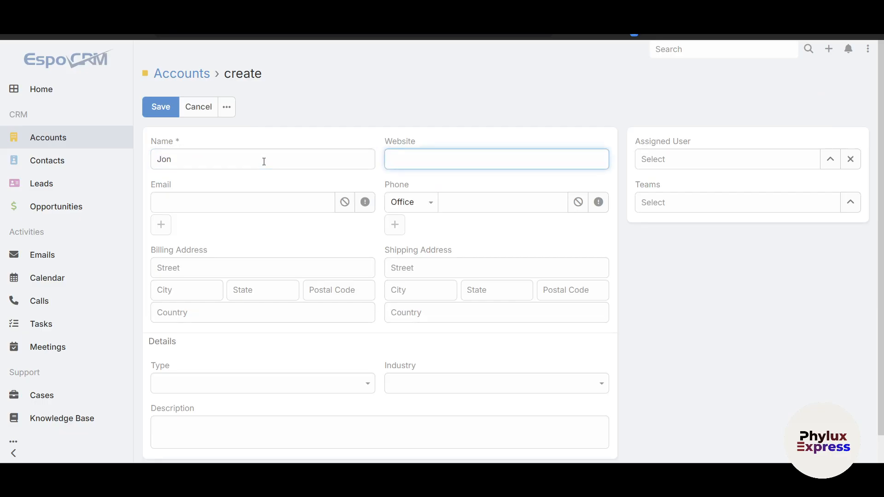
{"action": "key", "text": "Tab"}
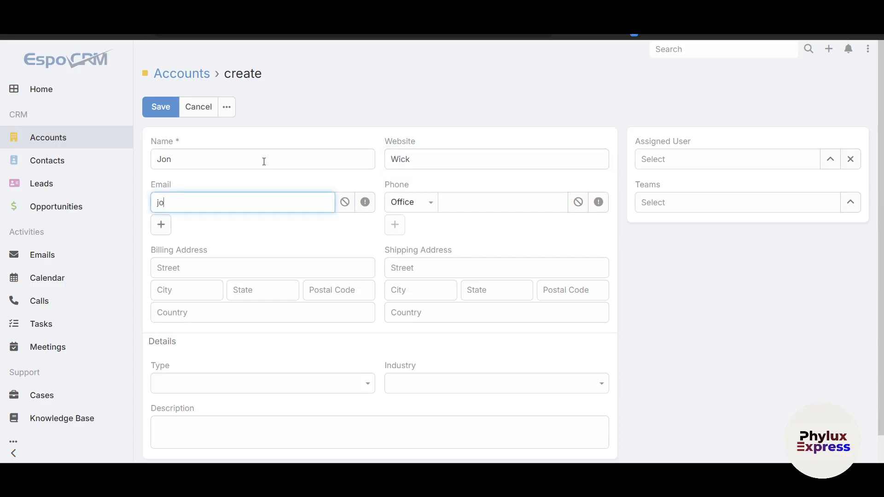
{"action": "key", "text": "Tab"}
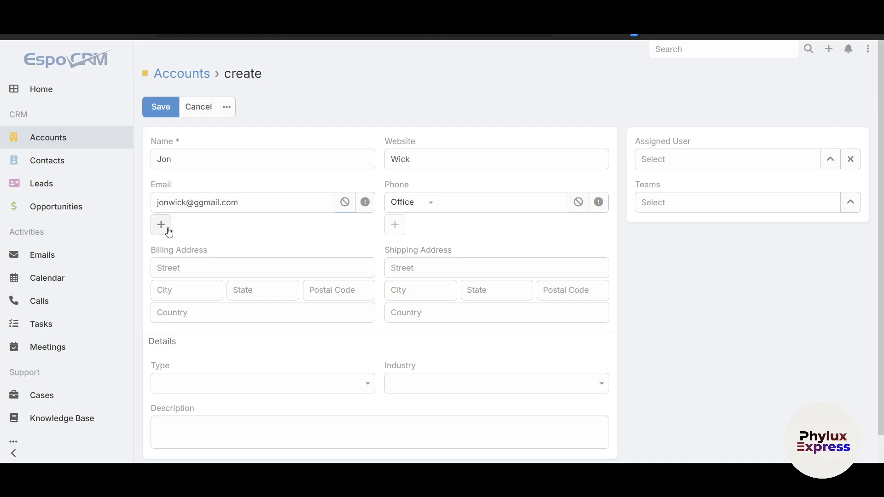
- Examine the new account form's phone and address fields and the available Type and Industry options
{"action": "left_click", "coordinate": [430, 203]}
{"action": "left_click", "coordinate": [501, 241]}
{"action": "left_click", "coordinate": [218, 268]}
{"action": "scroll", "coordinate": [238, 273], "scroll_direction": "down", "scroll_amount": 1}
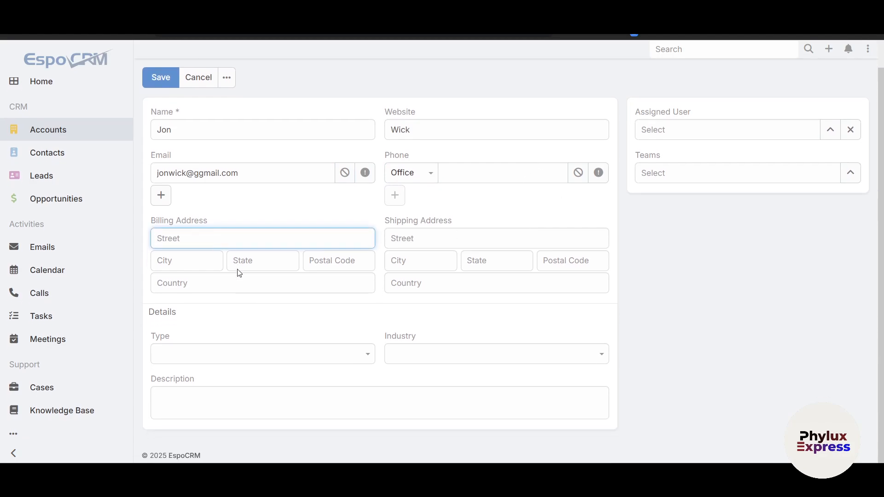
{"action": "left_click", "coordinate": [416, 238]}
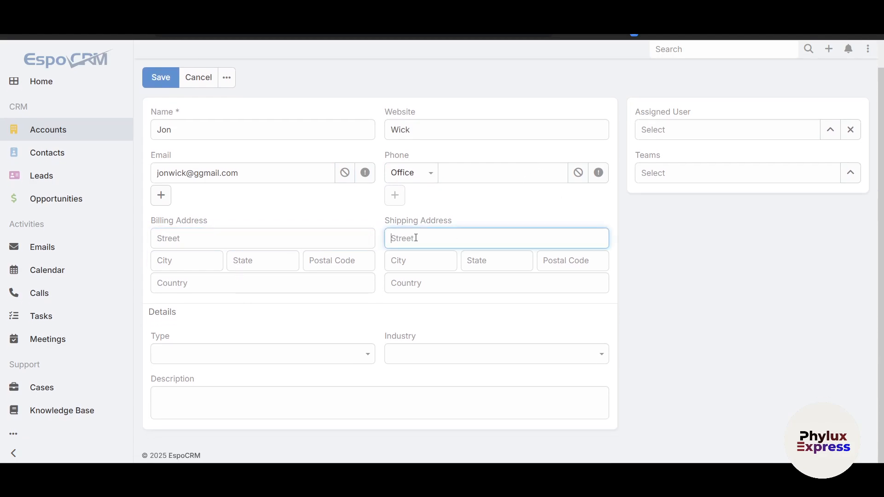
{"action": "left_click", "coordinate": [227, 349]}
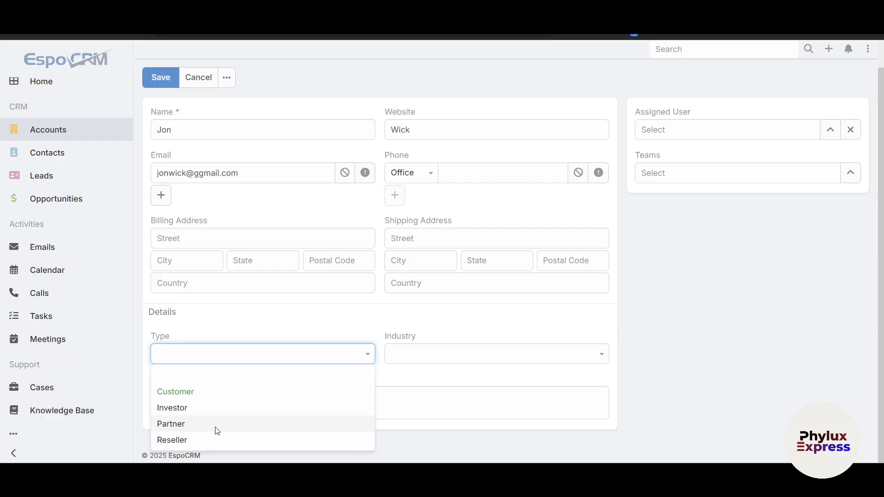
{"action": "left_click", "coordinate": [522, 388]}
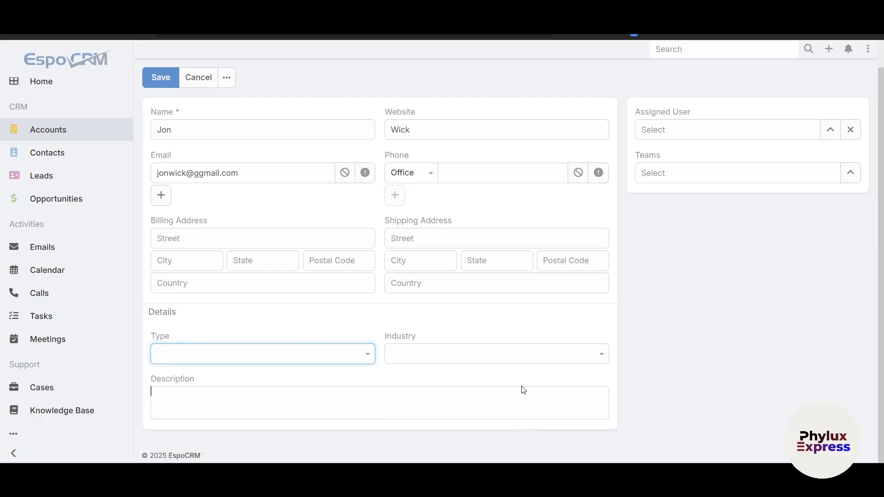
{"action": "left_click", "coordinate": [505, 345]}
{"action": "scroll", "coordinate": [509, 262], "scroll_direction": "down", "scroll_amount": 9}
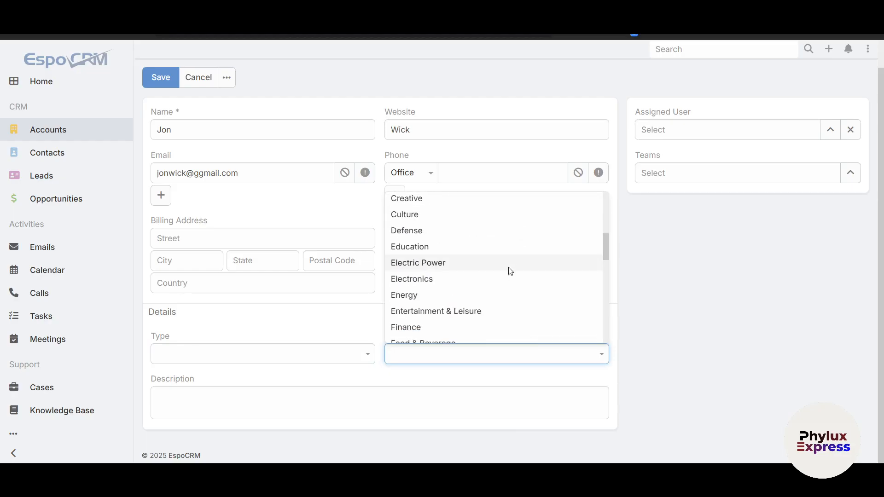
- Set the new account's type to Partner and industry to Finance, leaving the description empty
{"action": "left_click", "coordinate": [271, 354]}
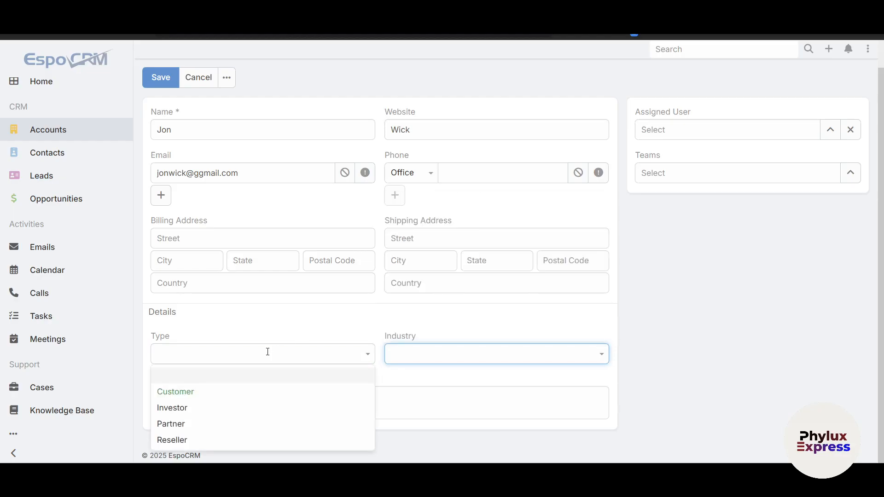
{"action": "left_click", "coordinate": [197, 431]}
{"action": "left_click", "coordinate": [453, 362]}
{"action": "scroll", "coordinate": [498, 250], "scroll_direction": "down", "scroll_amount": 5}
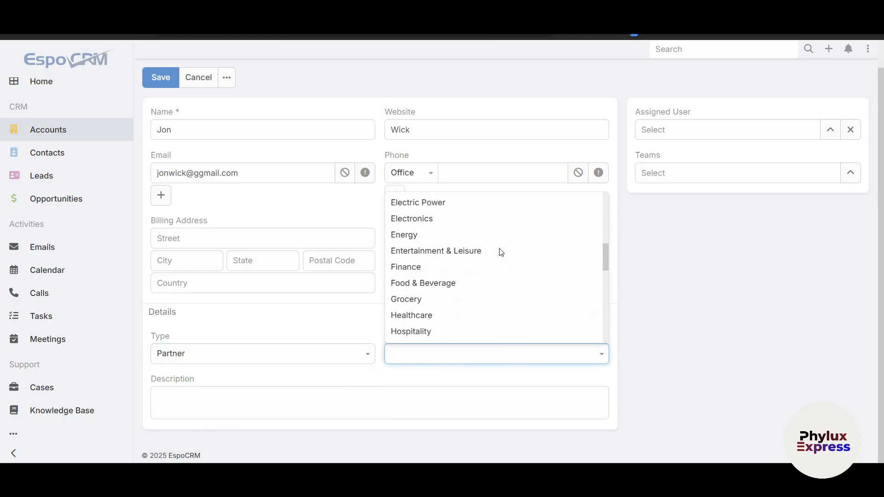
{"action": "left_click", "coordinate": [427, 269]}
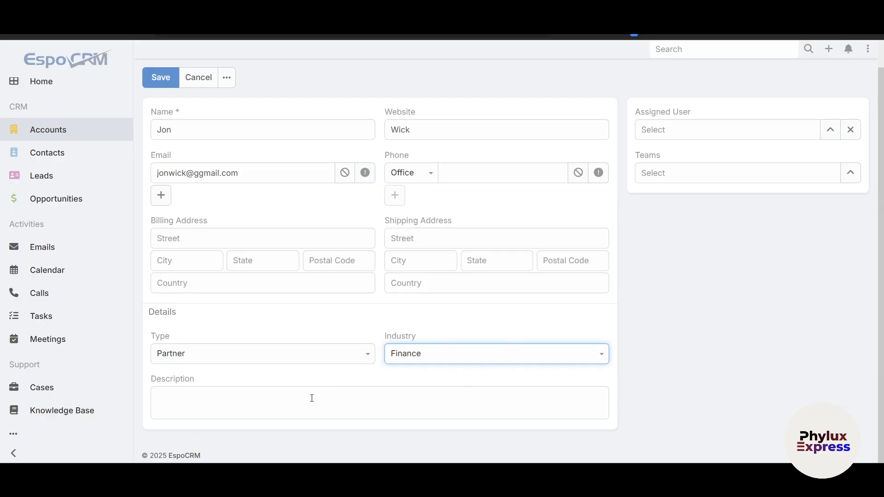
{"action": "left_click", "coordinate": [193, 390]}
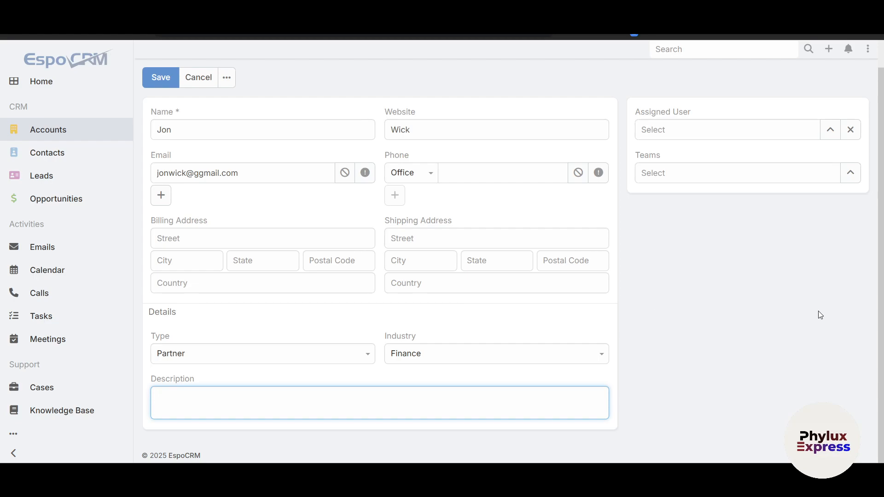
- Check the selectable assigned users without choosing one, and add the Sales team to the new account
{"action": "left_click", "coordinate": [830, 135]}
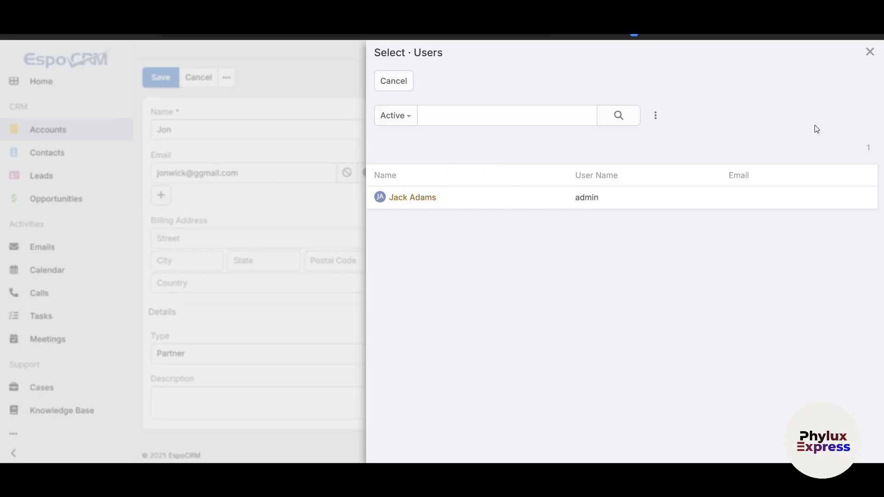
{"action": "left_click", "coordinate": [869, 51]}
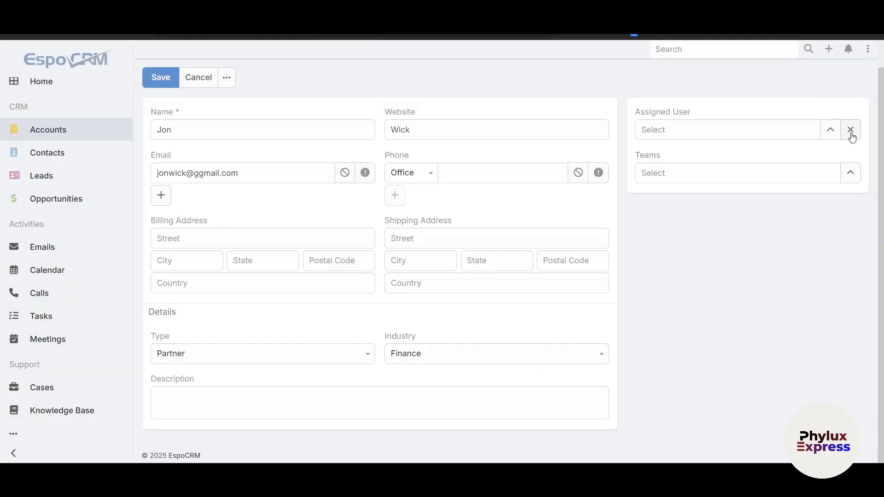
{"action": "left_click", "coordinate": [850, 174]}
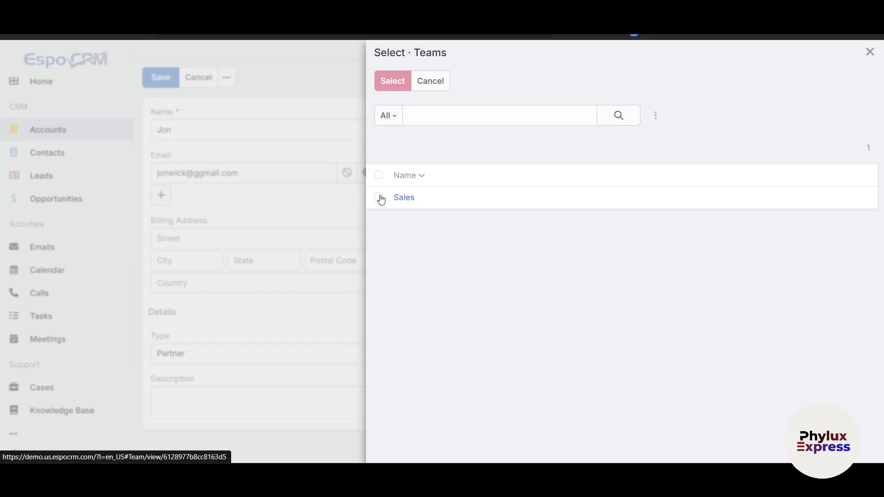
{"action": "left_click", "coordinate": [379, 199]}
{"action": "left_click", "coordinate": [397, 85]}
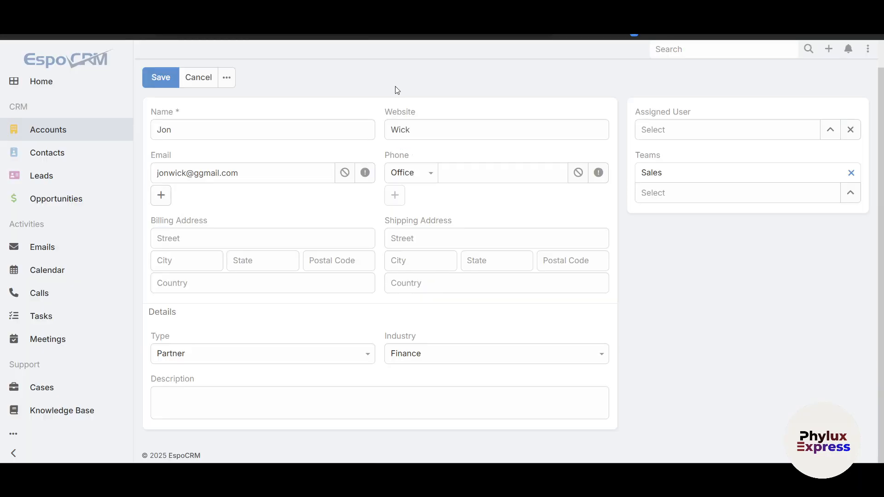
- Check the selectable teams without adding another, and return to the accounts list, discarding the unsaved account
{"action": "left_click", "coordinate": [688, 199]}
{"action": "left_click", "coordinate": [851, 194]}
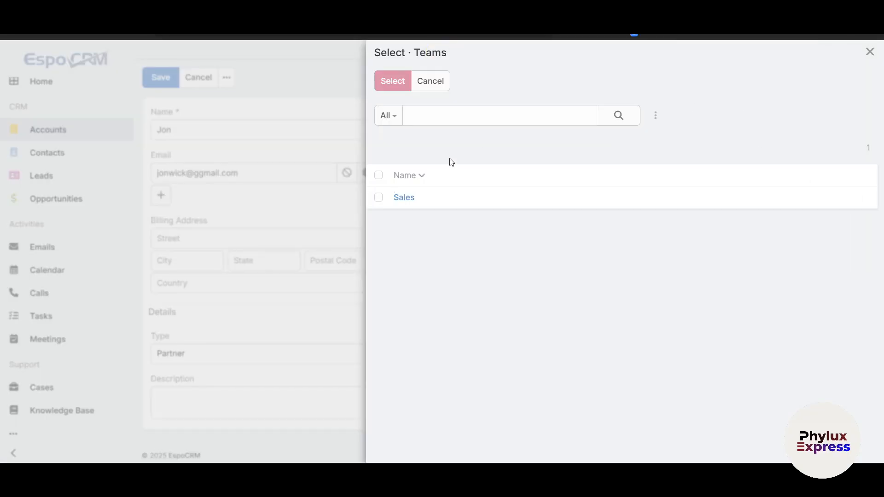
{"action": "left_click", "coordinate": [868, 53]}
{"action": "left_click", "coordinate": [46, 131]}
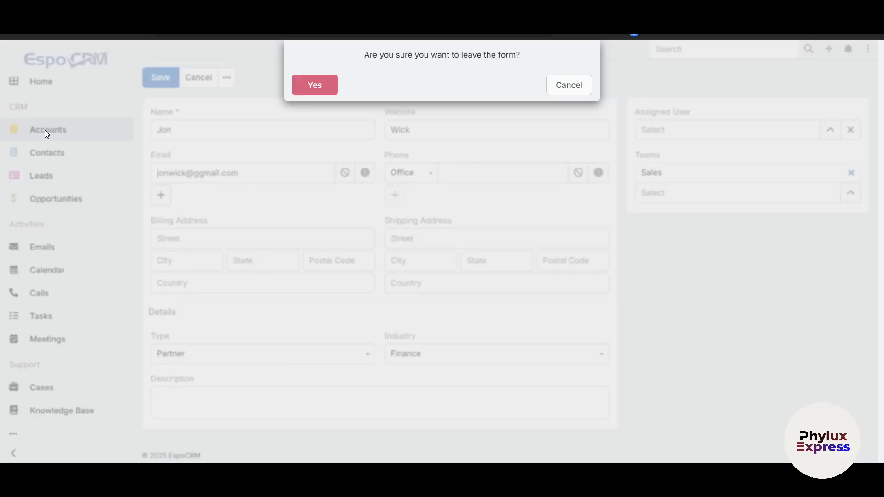
{"action": "left_click", "coordinate": [317, 92]}
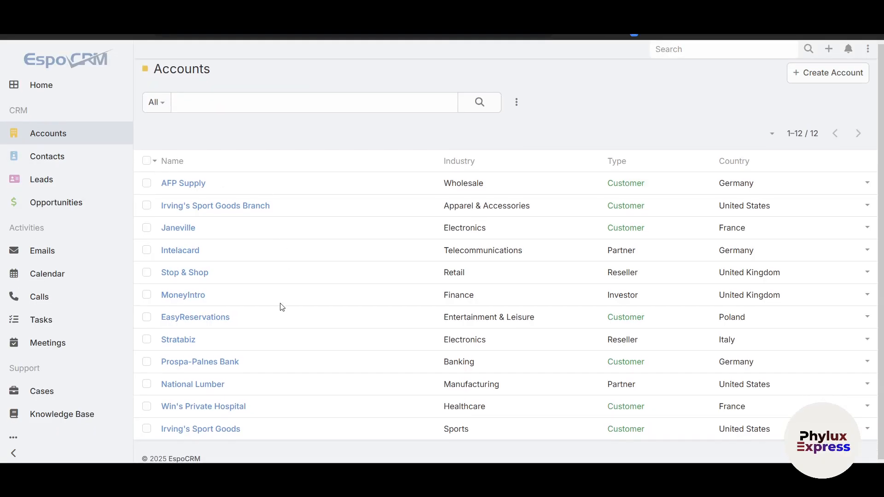
- Browse the contacts list and view the quick details of the contact linked to Irving's Sport Goods
{"action": "left_click", "coordinate": [86, 164]}
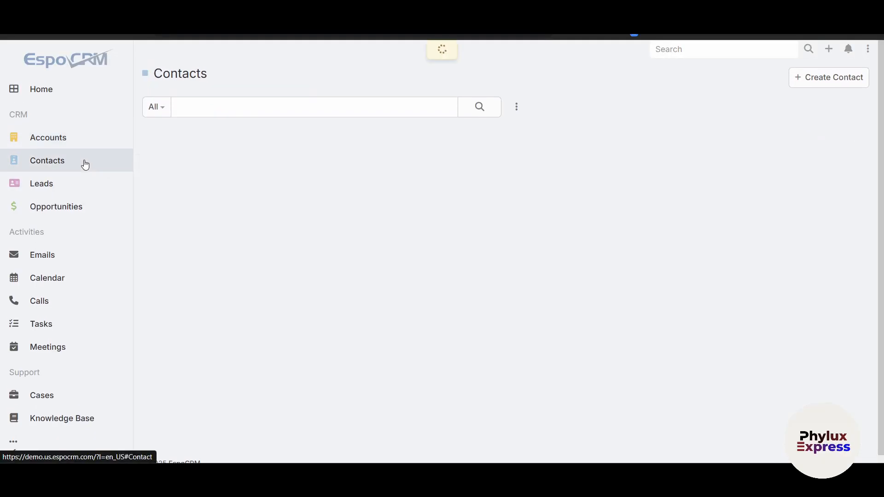
{"action": "scroll", "coordinate": [272, 197], "scroll_direction": "down", "scroll_amount": 5}
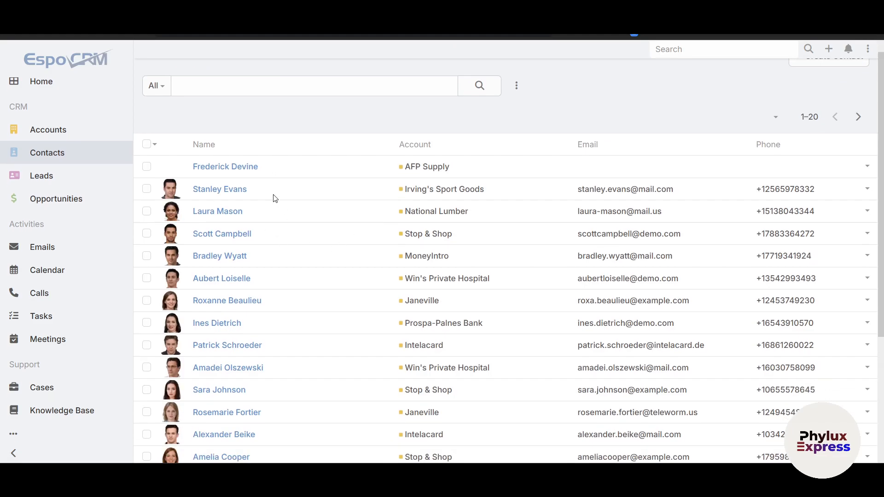
{"action": "scroll", "coordinate": [264, 382], "scroll_direction": "up", "scroll_amount": 5}
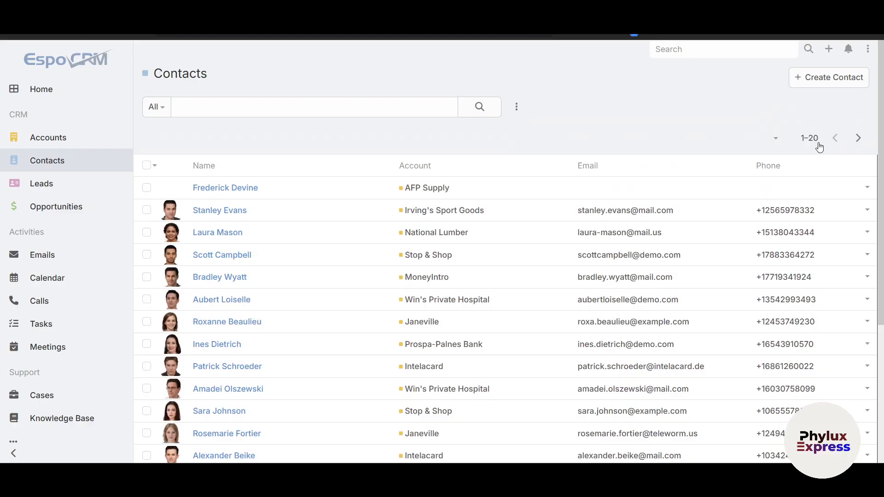
{"action": "left_click", "coordinate": [866, 211]}
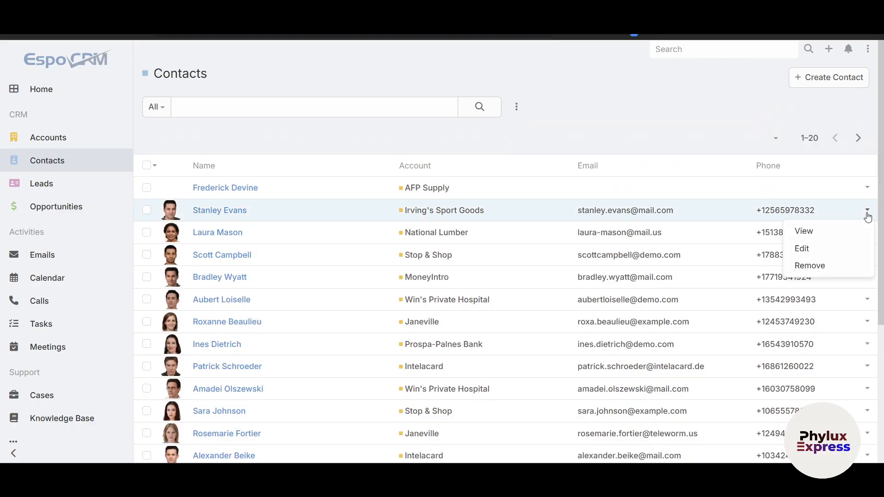
{"action": "left_click", "coordinate": [833, 230]}
{"action": "left_click_drag", "start_coordinate": [389, 134], "coordinate": [480, 136]}
{"action": "left_click", "coordinate": [486, 200]}
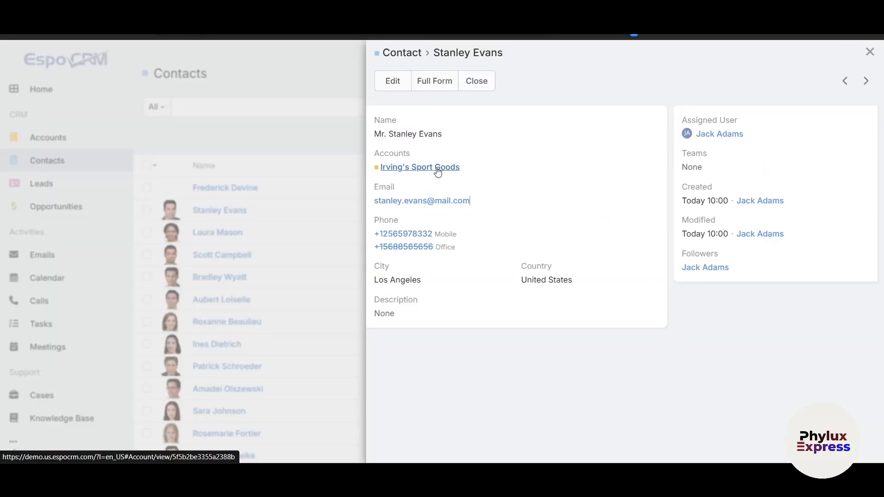
- Review the contact's linked Irving's Sport Goods account record, and return to the contacts list
{"action": "left_click", "coordinate": [443, 170]}
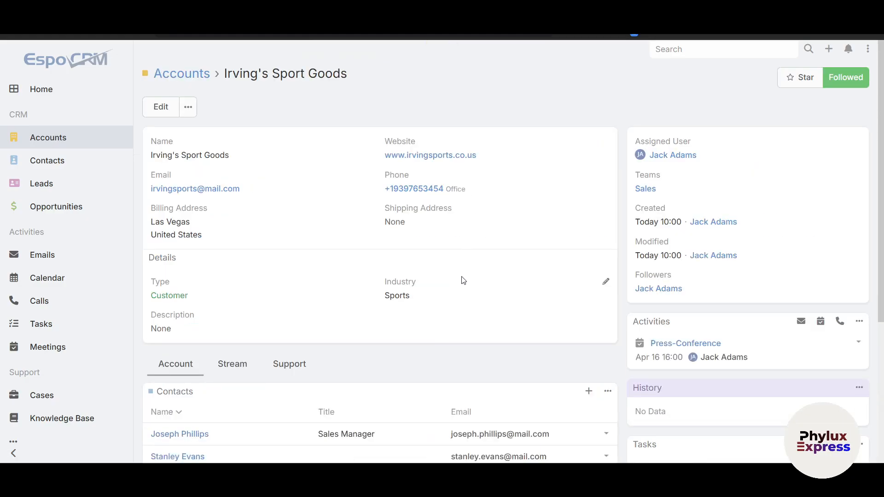
{"action": "scroll", "coordinate": [611, 181], "scroll_direction": "down", "scroll_amount": 1}
{"action": "scroll", "coordinate": [639, 138], "scroll_direction": "up", "scroll_amount": 1}
{"action": "key", "text": "alt+Left"}
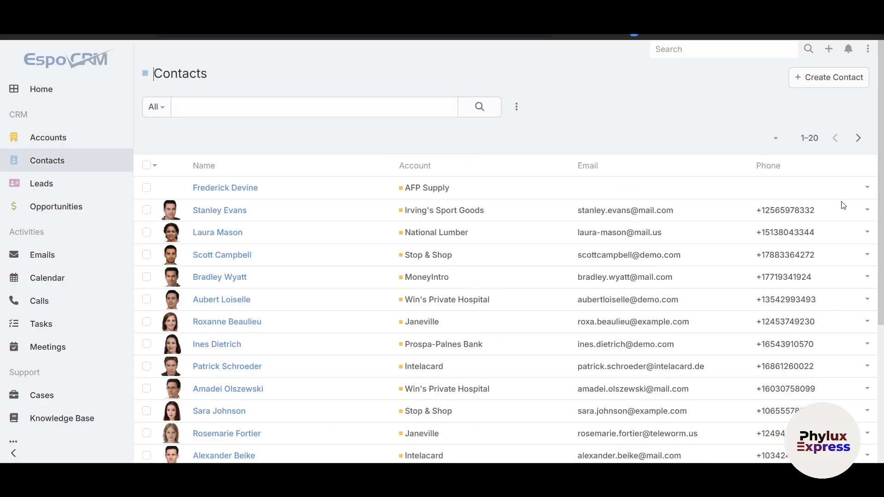
- View the Irving's Sport Goods contact's quick details again, advance to the following contact, and close the preview
{"action": "left_click", "coordinate": [867, 210]}
{"action": "left_click", "coordinate": [796, 229]}
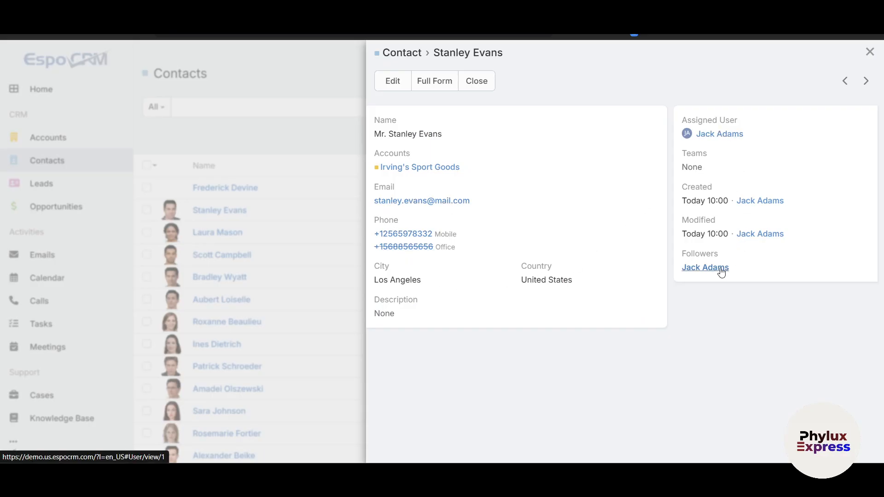
{"action": "left_click", "coordinate": [866, 81]}
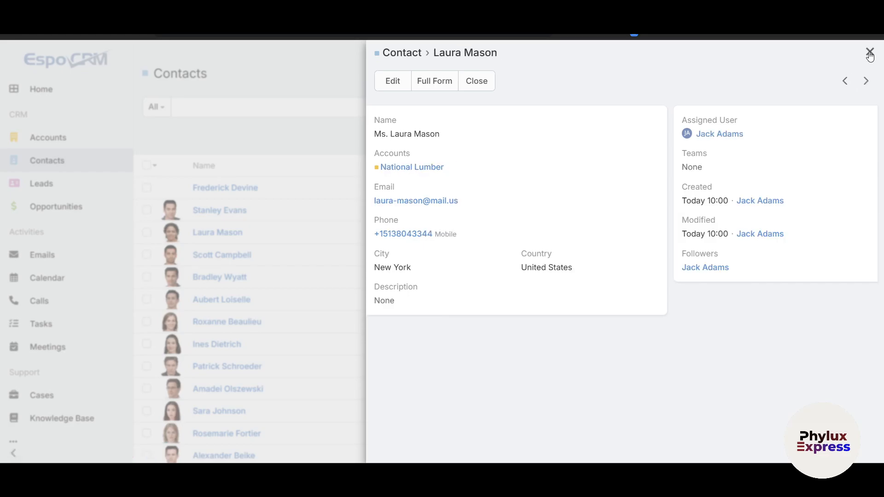
{"action": "left_click", "coordinate": [869, 52]}
- Open a blank new contact form and examine its salutation options, selectable accounts, assigned user and team fields
{"action": "left_click", "coordinate": [839, 76]}
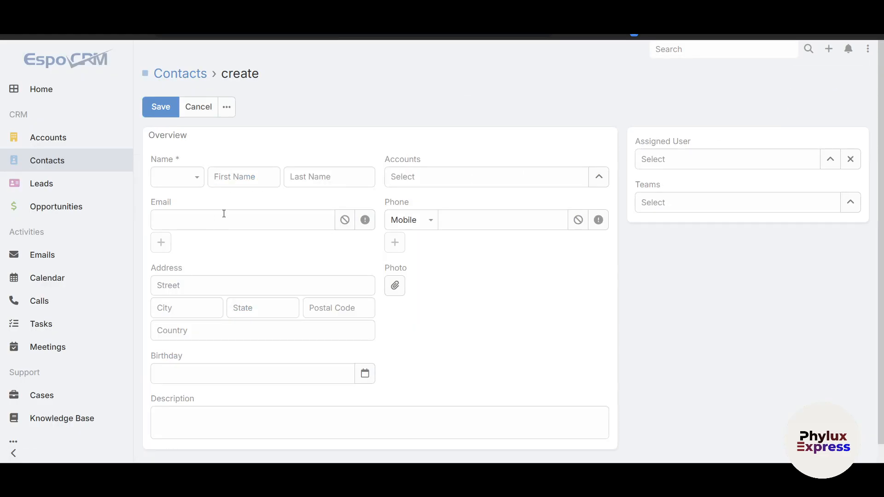
{"action": "left_click", "coordinate": [165, 179]}
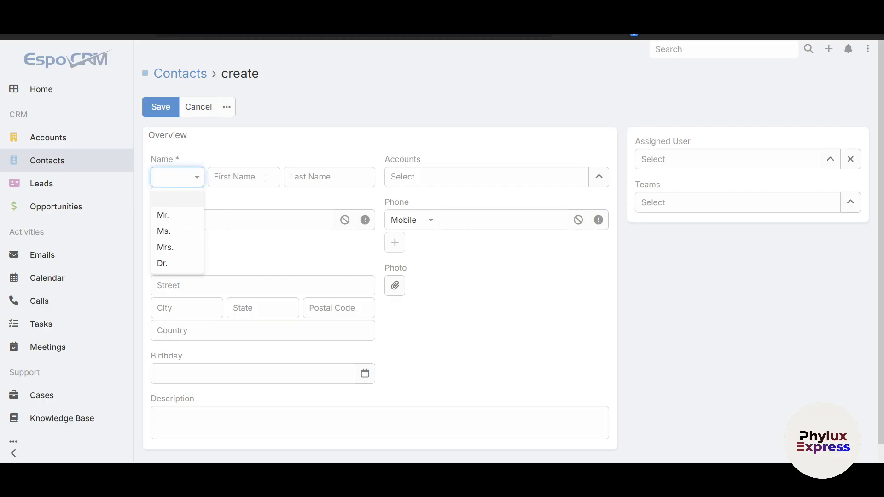
{"action": "left_click", "coordinate": [443, 184]}
{"action": "left_click", "coordinate": [599, 177]}
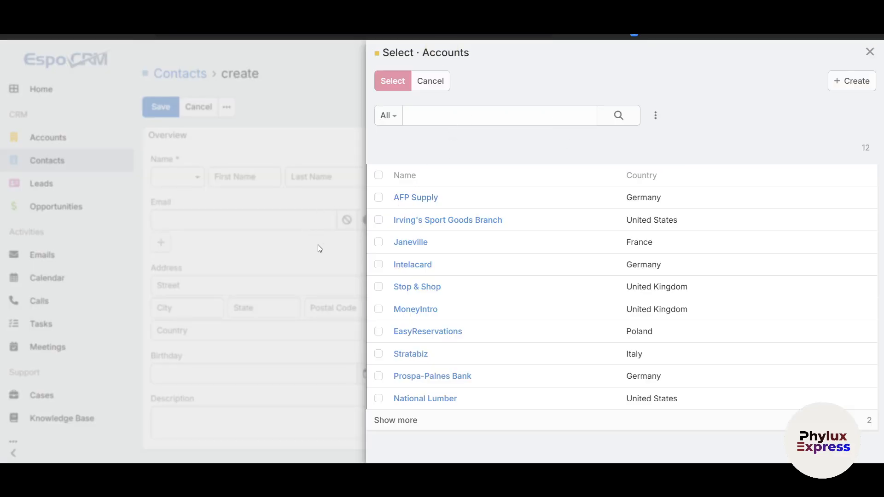
{"action": "left_click", "coordinate": [869, 52]}
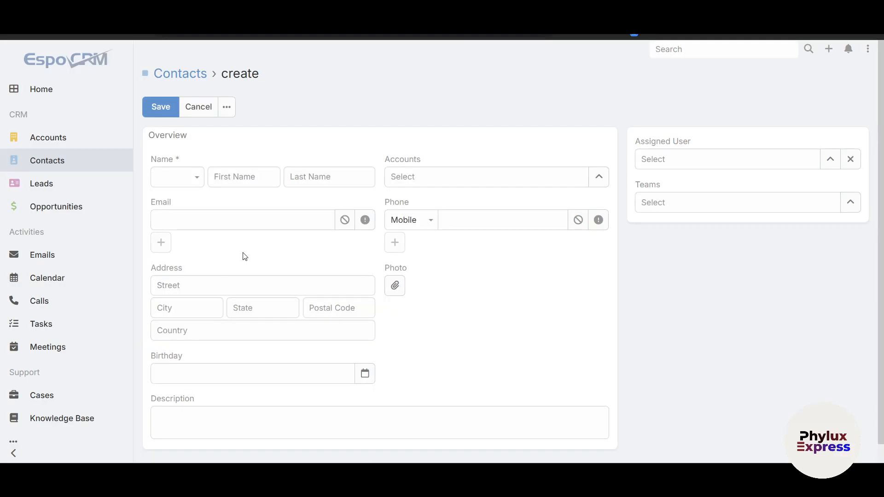
{"action": "scroll", "coordinate": [214, 327], "scroll_direction": "down", "scroll_amount": 1}
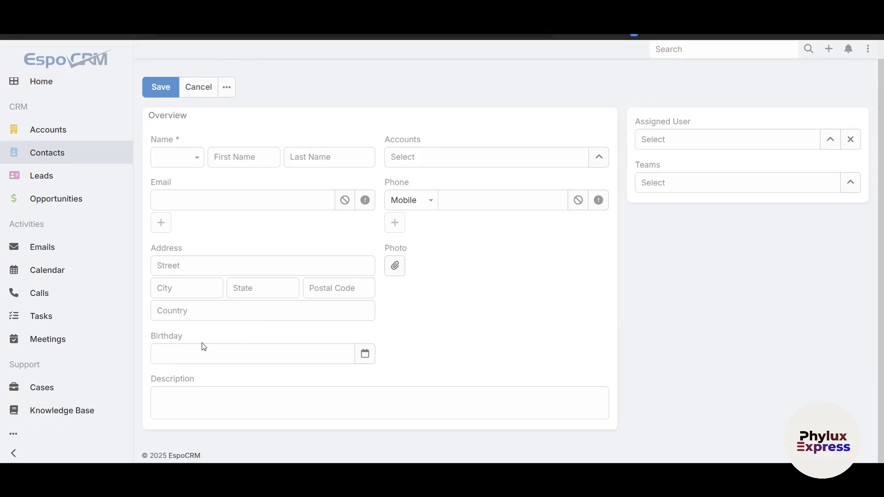
{"action": "left_click", "coordinate": [685, 144]}
{"action": "left_click", "coordinate": [830, 176]}
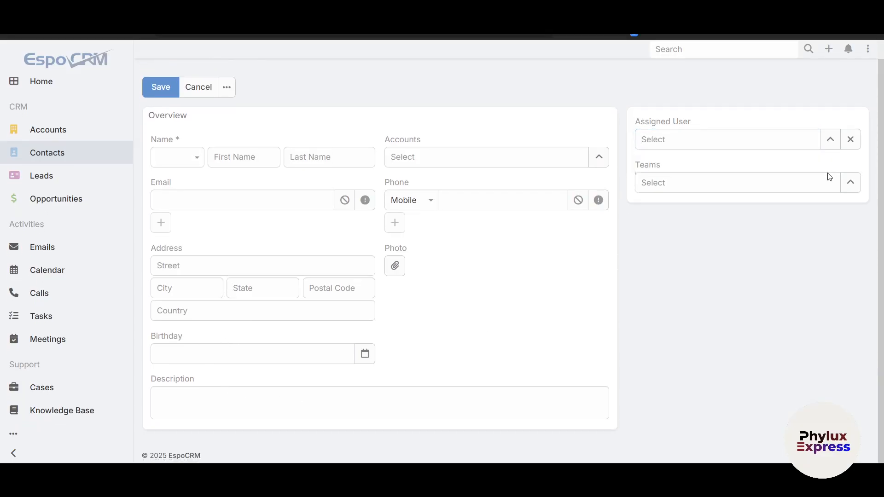
- Open the leads list and review the quick details of the first lead, linked to Magik Grey
{"action": "left_click", "coordinate": [71, 175]}
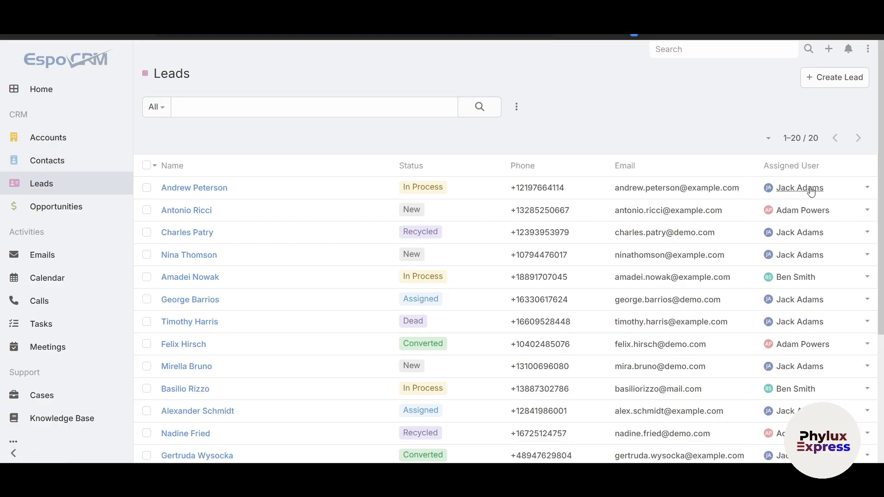
{"action": "left_click", "coordinate": [867, 188]}
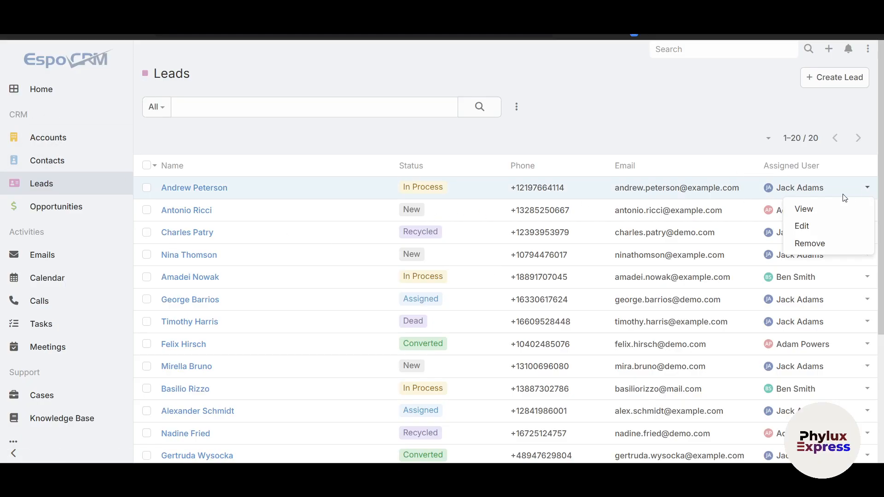
{"action": "left_click", "coordinate": [811, 208]}
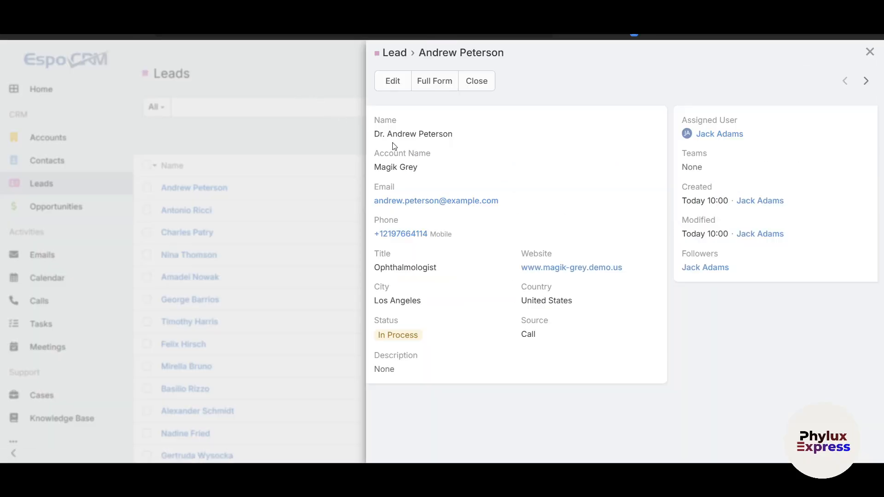
{"action": "left_click_drag", "start_coordinate": [373, 134], "coordinate": [462, 137]}
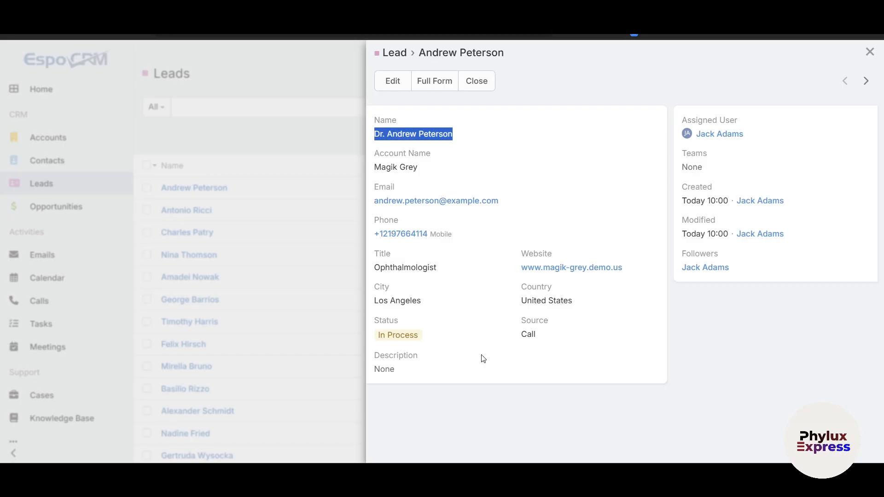
{"action": "left_click", "coordinate": [870, 52]}
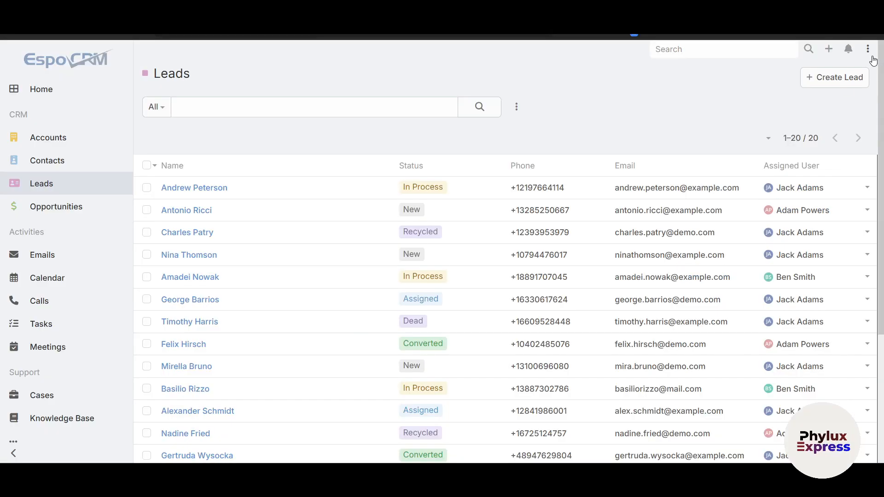
{"action": "left_click", "coordinate": [867, 187]}
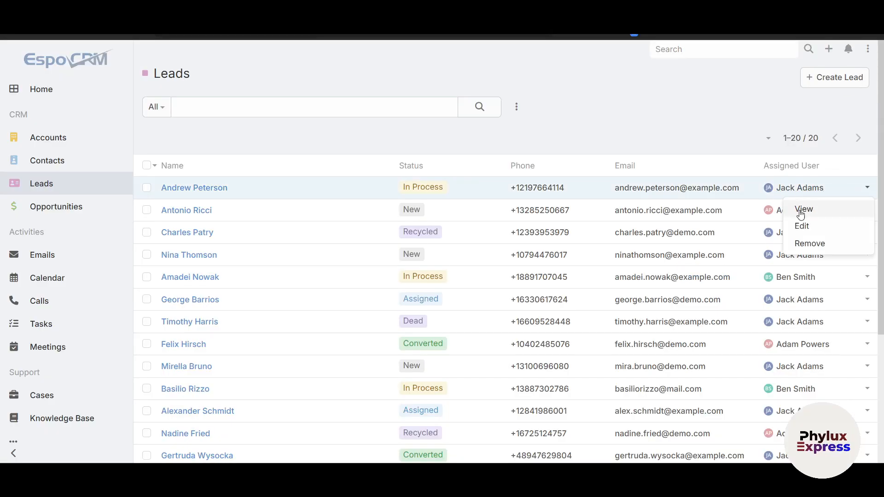
{"action": "left_click", "coordinate": [802, 209]}
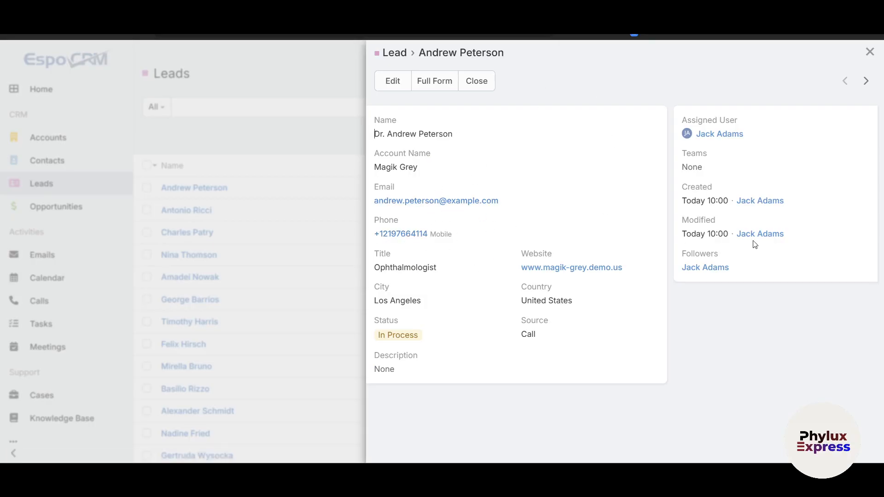
{"action": "left_click", "coordinate": [869, 51]}
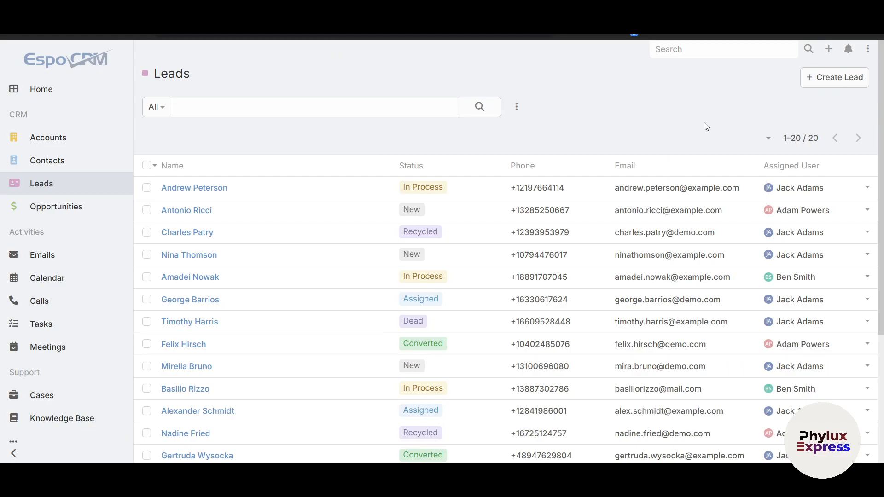
- Browse the leads list and examine the new lead form's overview and details fields, including its salutation options, without creating a lead
{"action": "scroll", "coordinate": [641, 269], "scroll_direction": "down", "scroll_amount": 2}
{"action": "scroll", "coordinate": [643, 268], "scroll_direction": "up", "scroll_amount": 2}
{"action": "left_click", "coordinate": [846, 89]}
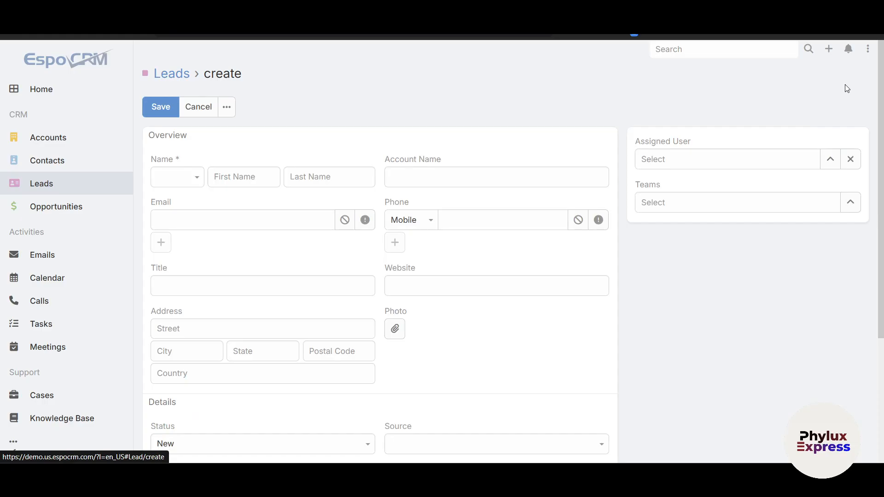
{"action": "left_click", "coordinate": [169, 176]}
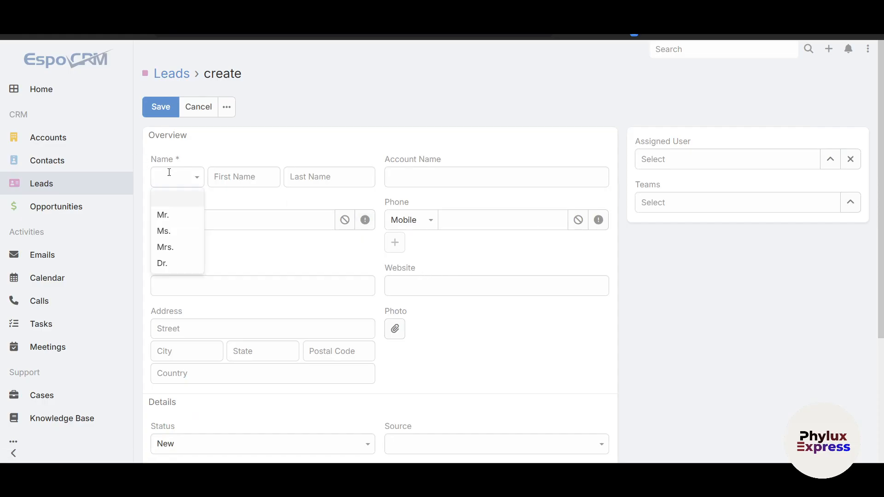
{"action": "left_click", "coordinate": [420, 176]}
{"action": "scroll", "coordinate": [279, 336], "scroll_direction": "down", "scroll_amount": 2}
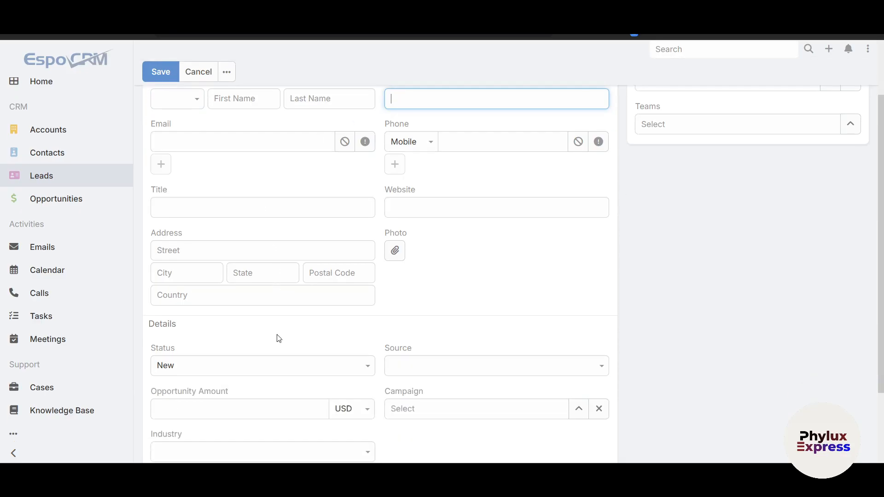
{"action": "scroll", "coordinate": [280, 335], "scroll_direction": "down", "scroll_amount": 2}
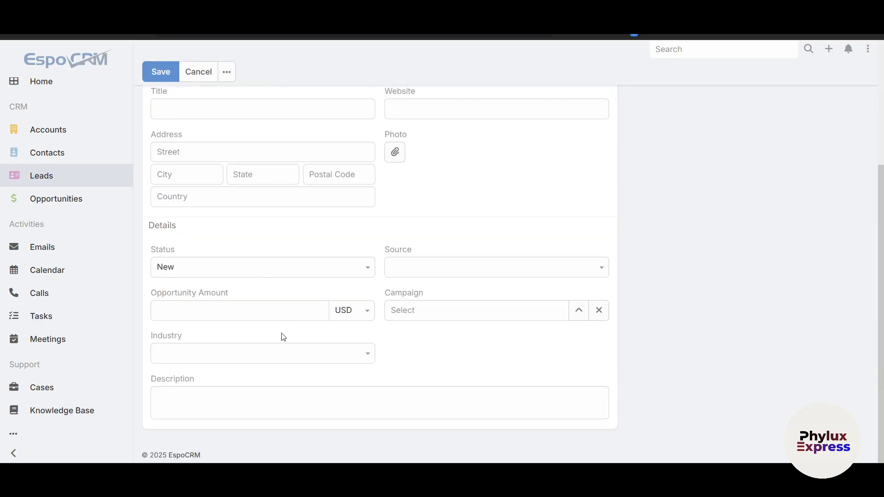
{"action": "scroll", "coordinate": [282, 332], "scroll_direction": "up", "scroll_amount": 4}
{"action": "scroll", "coordinate": [282, 334], "scroll_direction": "left", "scroll_amount": 5}
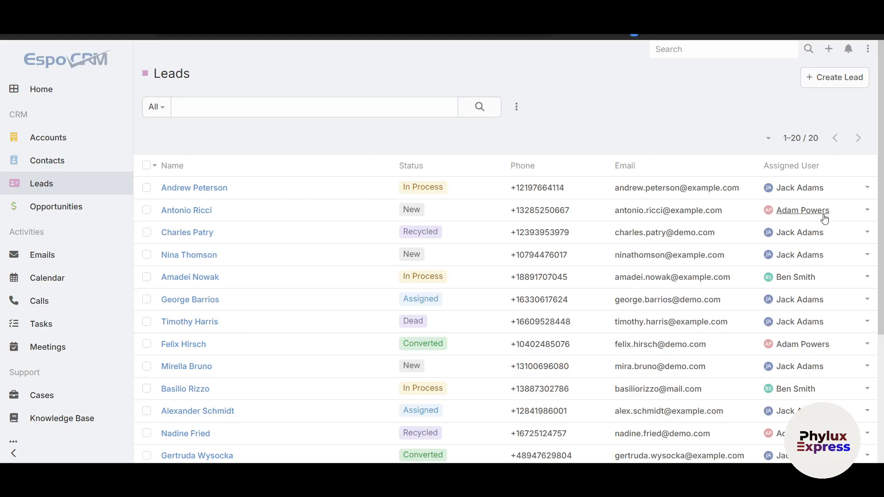
- Open the full record of the second lead, from Builders Square, and review its details, stream and activities
{"action": "left_click", "coordinate": [867, 210]}
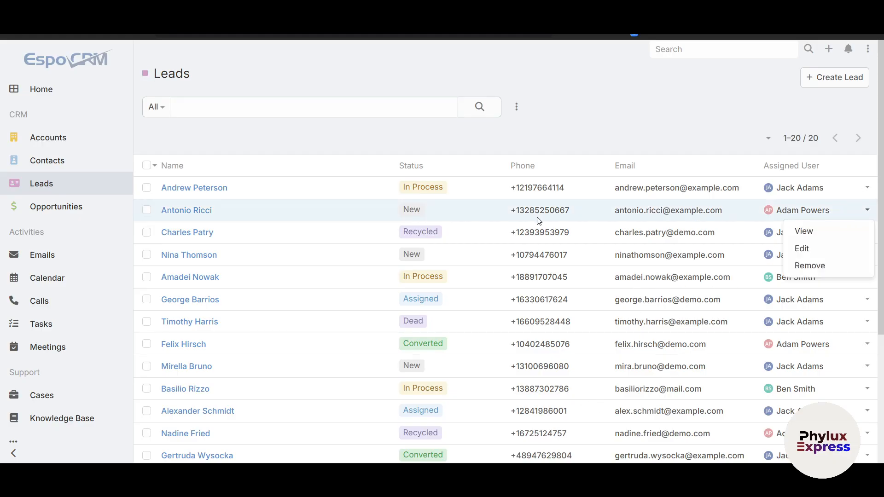
{"action": "left_click", "coordinate": [193, 210]}
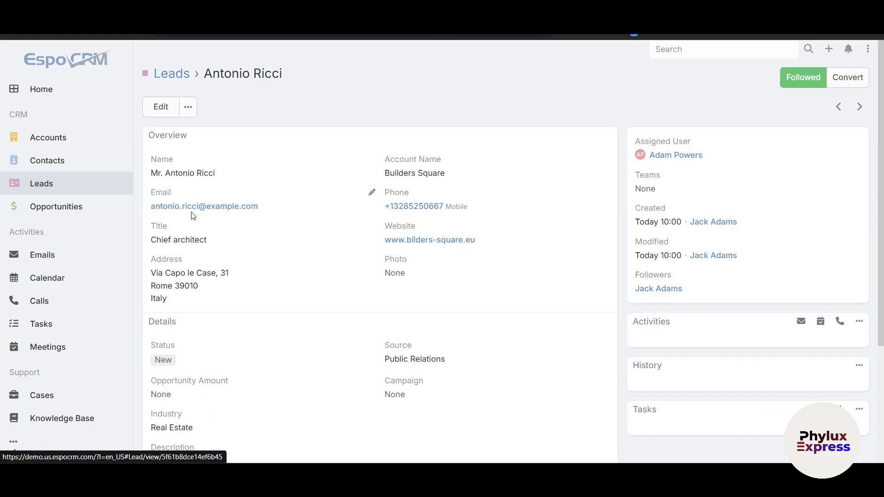
{"action": "scroll", "coordinate": [558, 366], "scroll_direction": "down", "scroll_amount": 5}
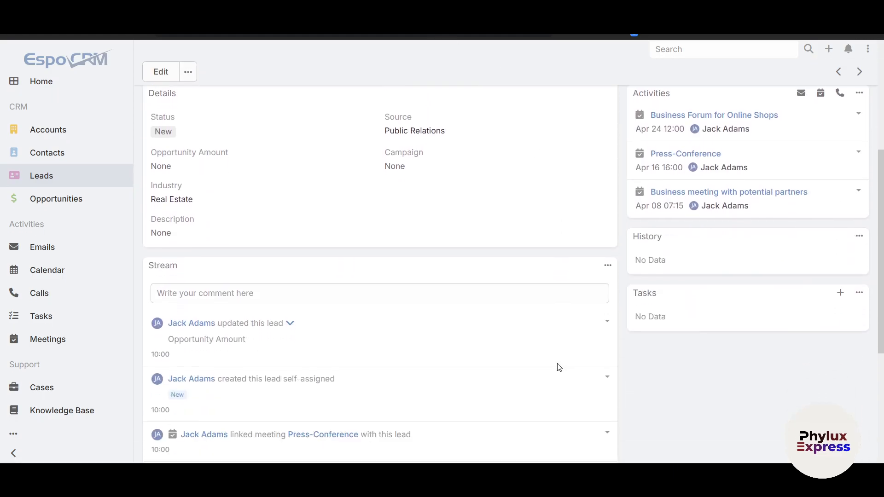
{"action": "scroll", "coordinate": [557, 366], "scroll_direction": "down", "scroll_amount": 5}
{"action": "scroll", "coordinate": [556, 367], "scroll_direction": "up", "scroll_amount": 10}
- Open the conversion form of the Builders Square lead and examine its Account, Contact and Opportunity options one at a time
{"action": "left_click", "coordinate": [842, 85]}
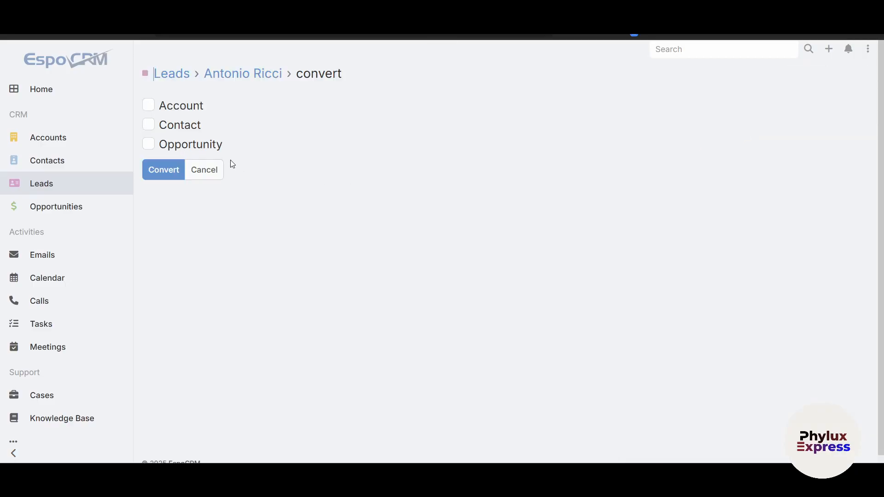
{"action": "left_click", "coordinate": [148, 105]}
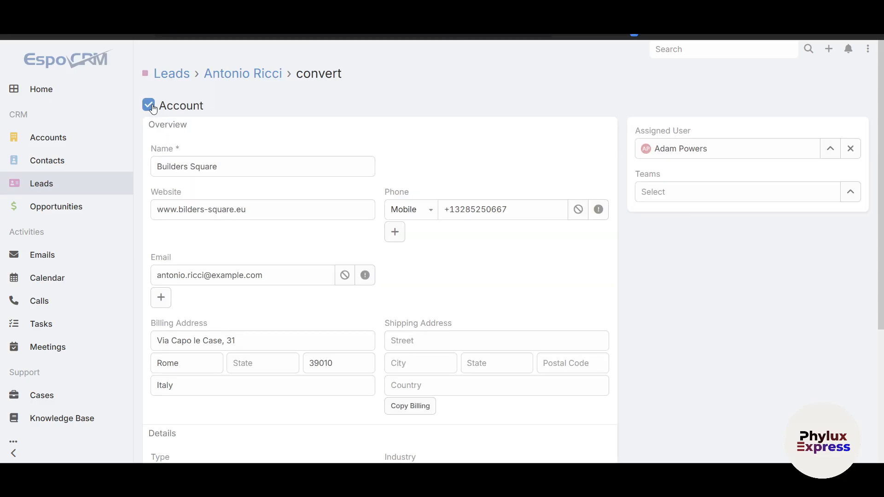
{"action": "left_click", "coordinate": [149, 105]}
{"action": "left_click", "coordinate": [149, 125]}
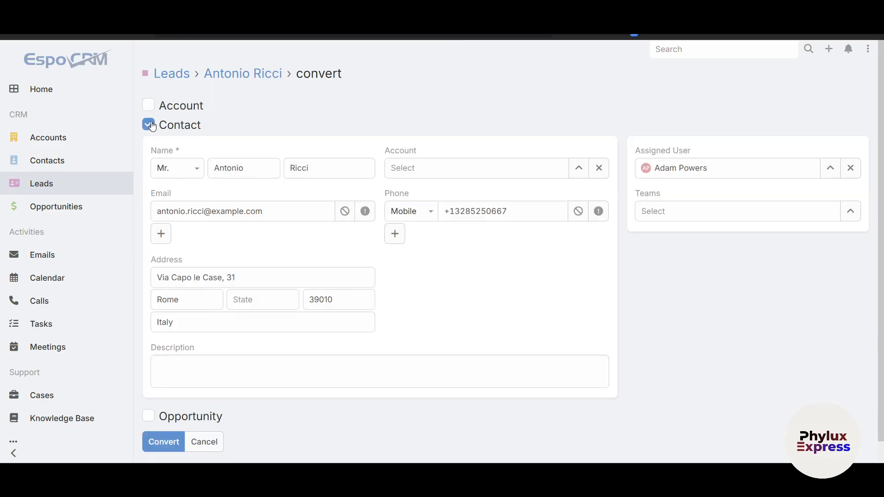
{"action": "left_click", "coordinate": [149, 125]}
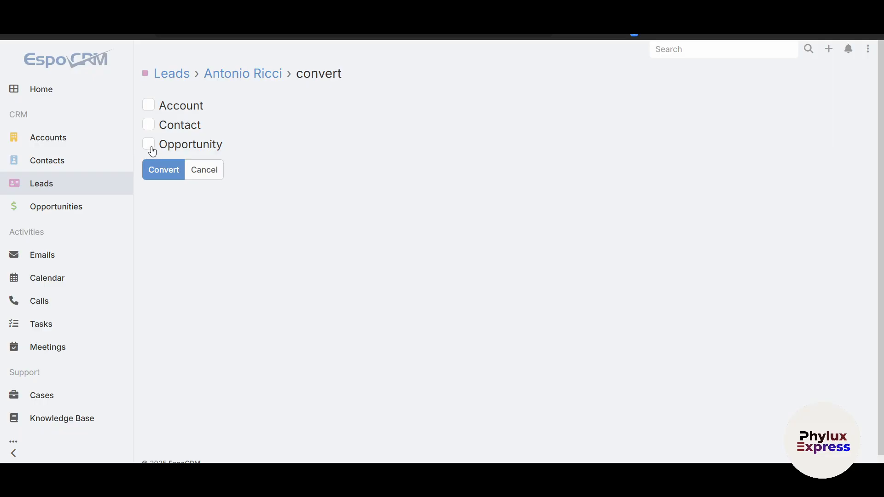
{"action": "left_click", "coordinate": [150, 145]}
{"action": "left_click", "coordinate": [148, 145]}
{"action": "left_click", "coordinate": [148, 144]}
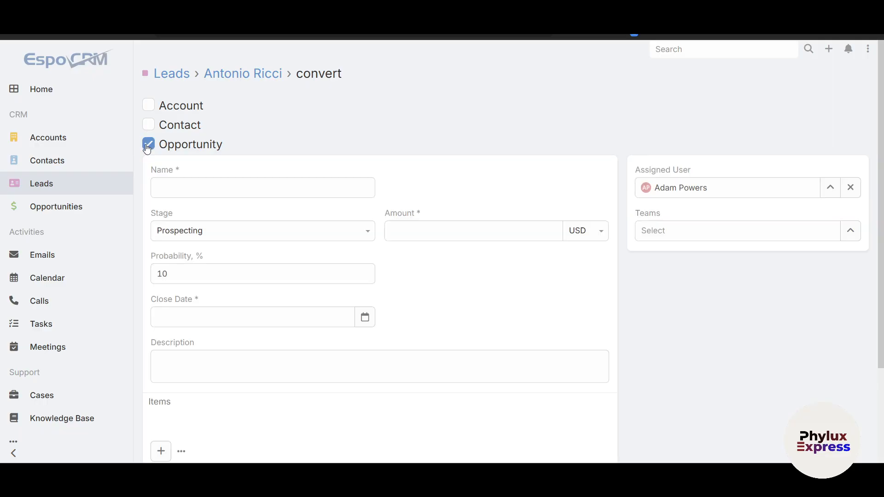
{"action": "scroll", "coordinate": [343, 398], "scroll_direction": "down", "scroll_amount": 3}
{"action": "scroll", "coordinate": [343, 398], "scroll_direction": "up", "scroll_amount": 3}
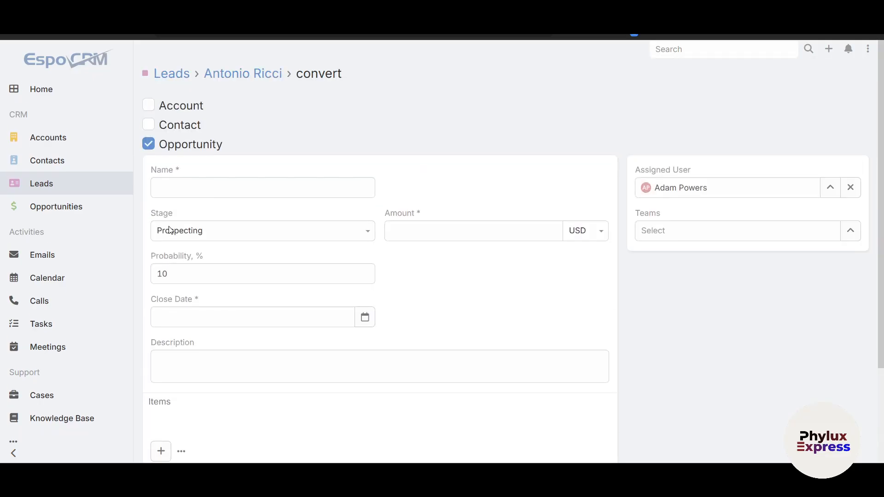
{"action": "left_click", "coordinate": [149, 145]}
- Convert the lead into a contact only, then review the converted lead record and its follow status
{"action": "left_click", "coordinate": [148, 126]}
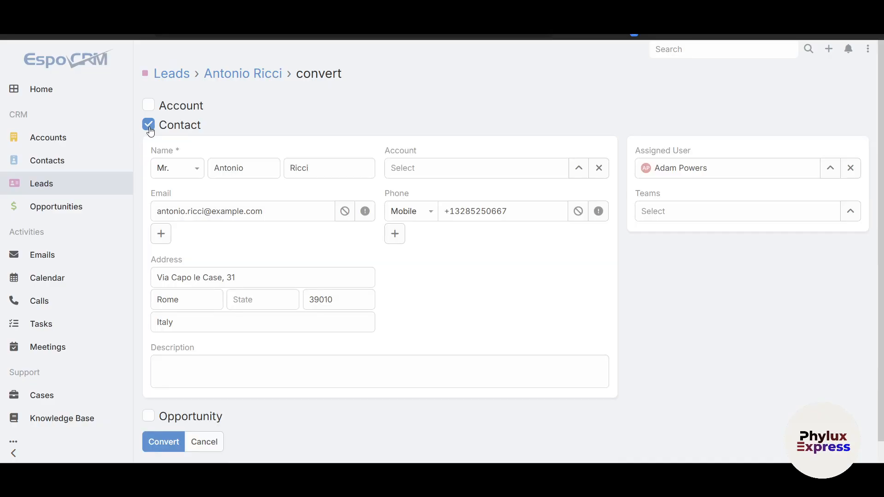
{"action": "scroll", "coordinate": [371, 381], "scroll_direction": "down", "scroll_amount": 1}
{"action": "left_click", "coordinate": [173, 421]}
{"action": "scroll", "coordinate": [299, 420], "scroll_direction": "down", "scroll_amount": 3}
{"action": "scroll", "coordinate": [298, 419], "scroll_direction": "up", "scroll_amount": 3}
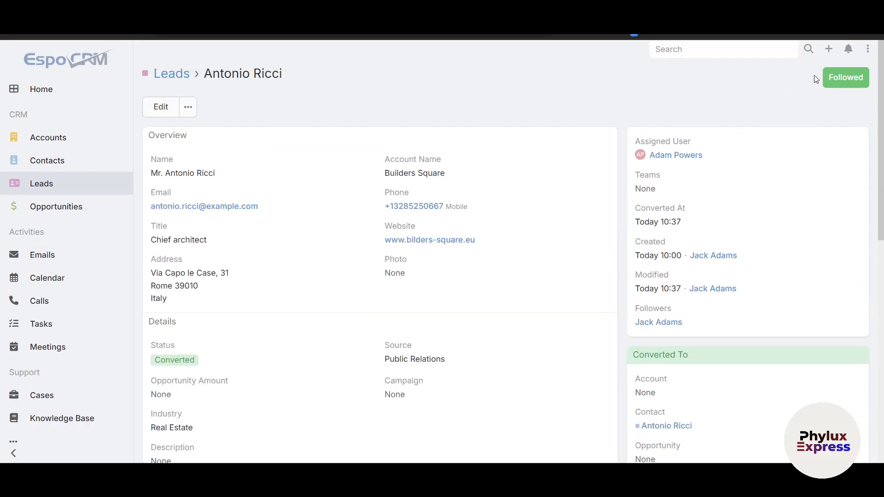
{"action": "left_click", "coordinate": [832, 79]}
{"action": "left_click", "coordinate": [842, 79]}
- Open the opportunities board, browse its stages and review the quick details of the 15 Tablets Purchase opportunity
{"action": "left_click", "coordinate": [73, 211]}
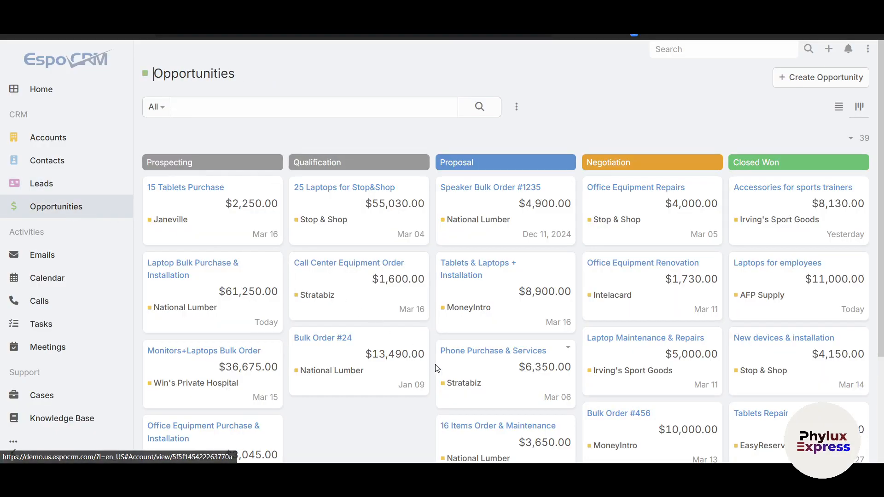
{"action": "scroll", "coordinate": [417, 376], "scroll_direction": "down", "scroll_amount": 3}
{"action": "scroll", "coordinate": [416, 375], "scroll_direction": "up", "scroll_amount": 3}
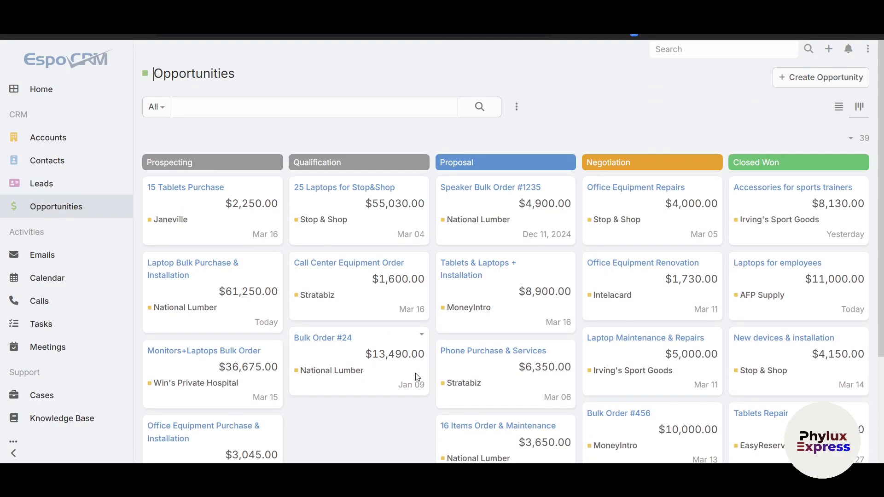
{"action": "scroll", "coordinate": [622, 391], "scroll_direction": "down", "scroll_amount": 1}
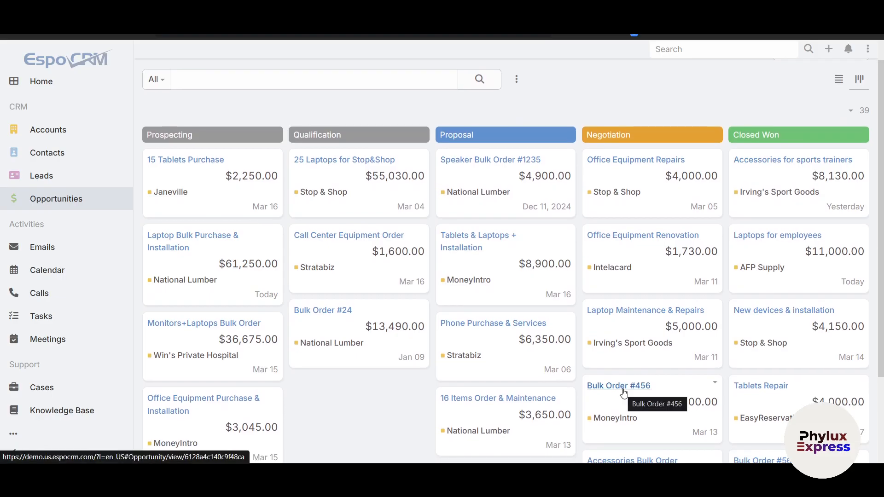
{"action": "scroll", "coordinate": [624, 392], "scroll_direction": "up", "scroll_amount": 1}
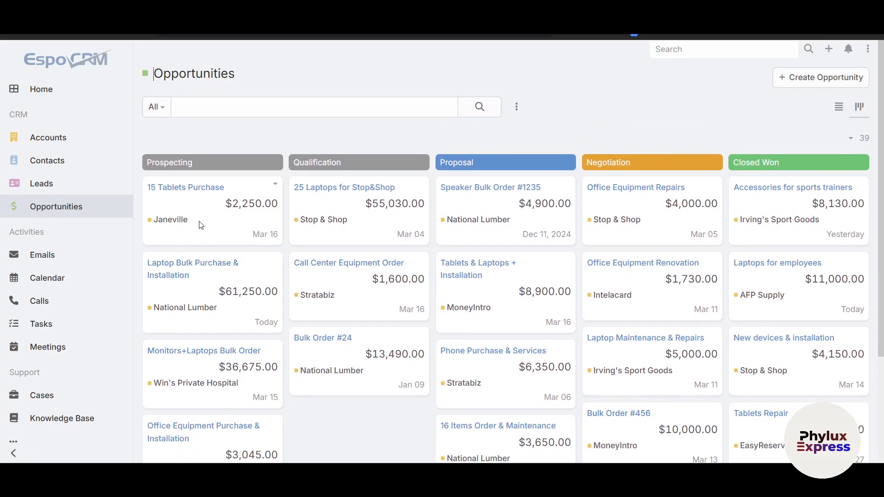
{"action": "left_click", "coordinate": [275, 184]}
{"action": "left_click", "coordinate": [263, 209]}
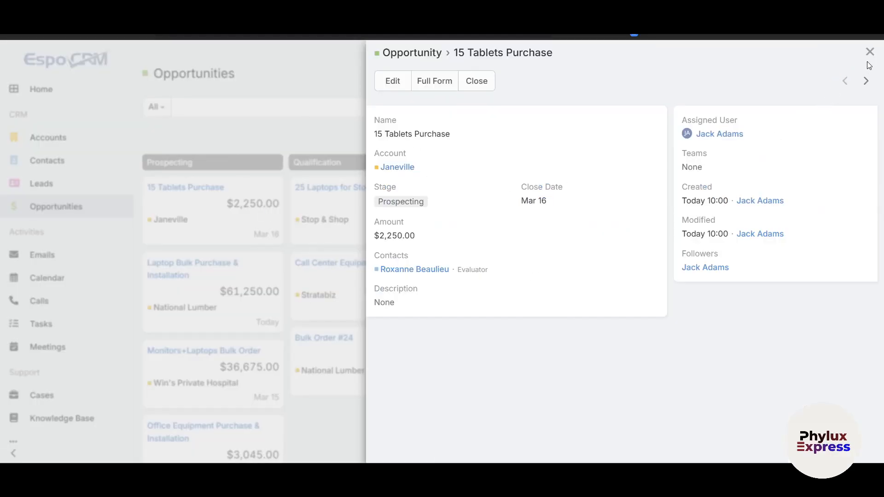
{"action": "left_click", "coordinate": [869, 52]}
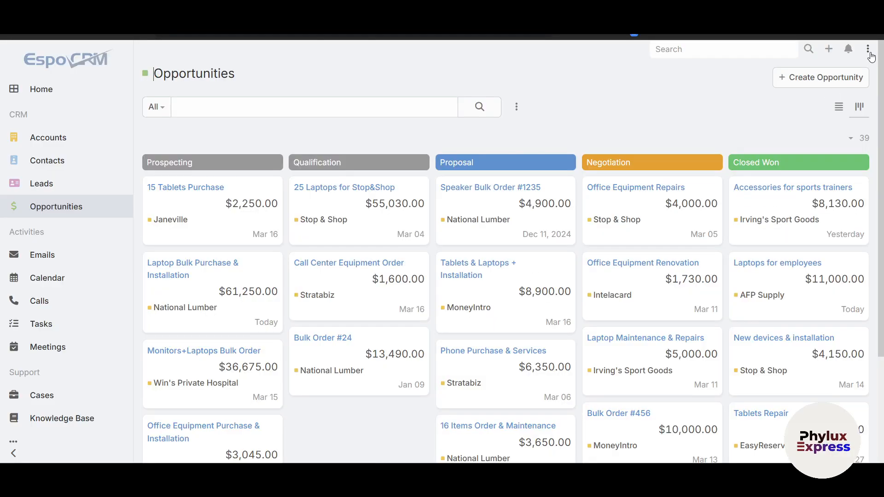
- Open a blank new opportunity form and examine its fields, including the stage options and the amount
{"action": "left_click", "coordinate": [836, 79]}
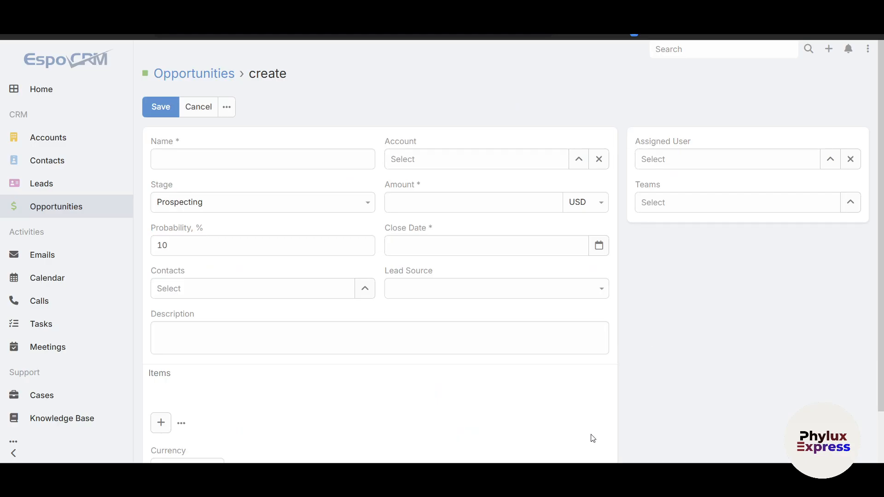
{"action": "scroll", "coordinate": [327, 364], "scroll_direction": "down", "scroll_amount": 2}
{"action": "scroll", "coordinate": [326, 364], "scroll_direction": "up", "scroll_amount": 2}
{"action": "left_click", "coordinate": [310, 208]}
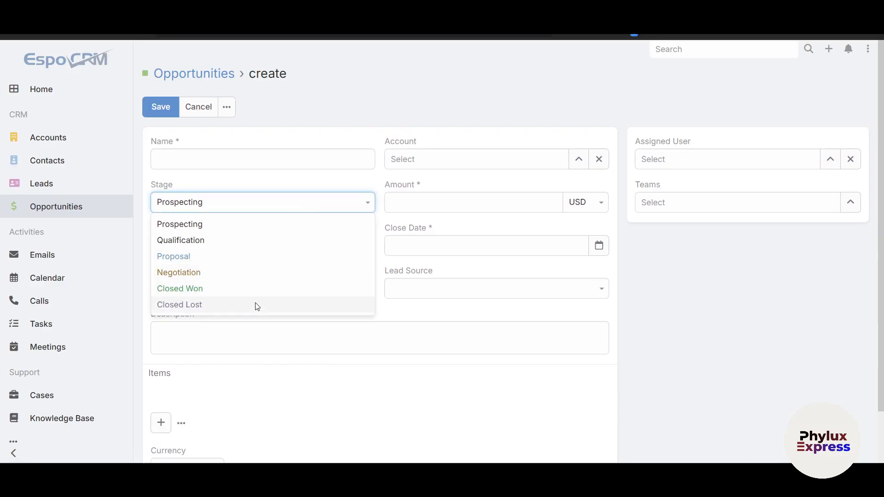
{"action": "left_click", "coordinate": [487, 203]}
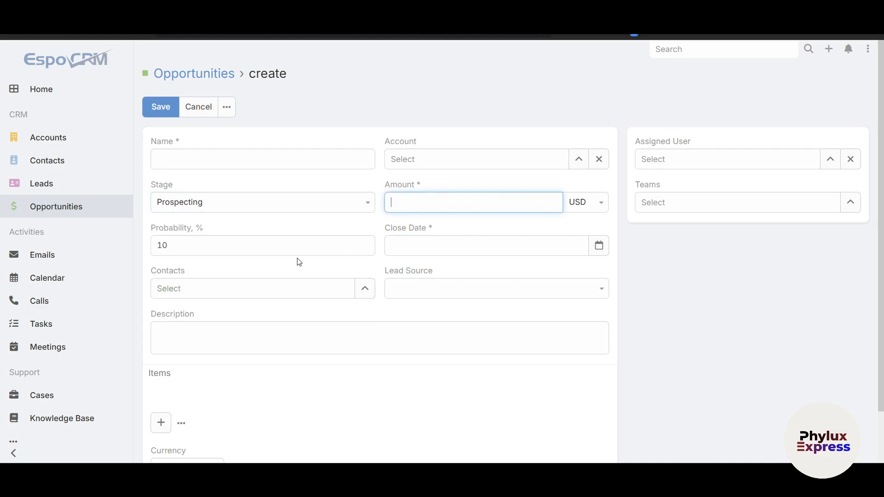
{"action": "scroll", "coordinate": [634, 407], "scroll_direction": "down", "scroll_amount": 1}
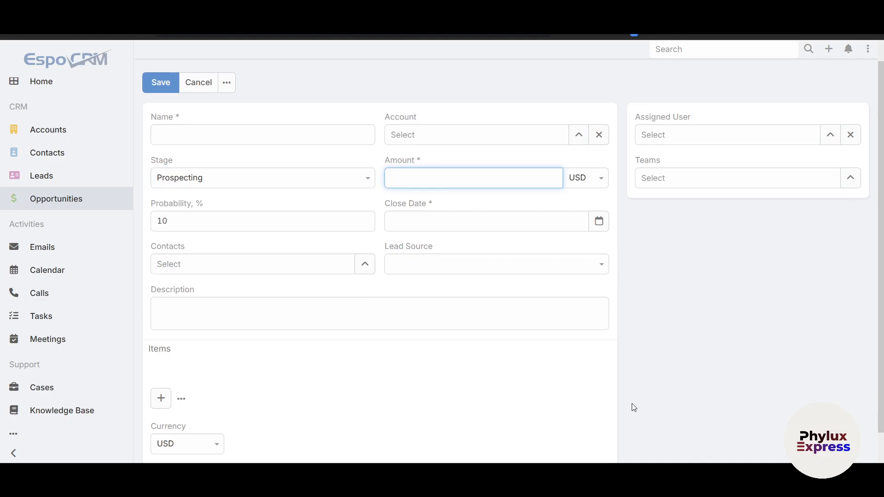
- Examine the new opportunity form's selectable assigned users, items section and additional save options without saving
{"action": "left_click", "coordinate": [831, 135]}
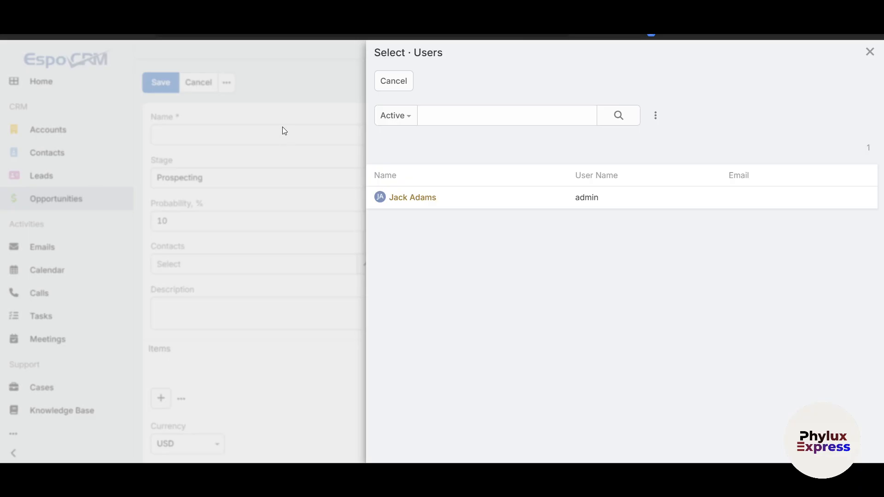
{"action": "left_click", "coordinate": [870, 51]}
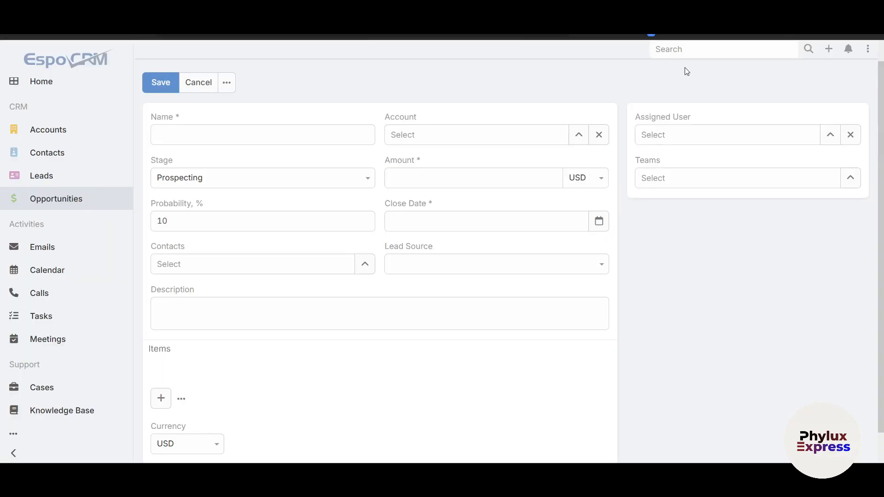
{"action": "scroll", "coordinate": [447, 290], "scroll_direction": "down", "scroll_amount": 1}
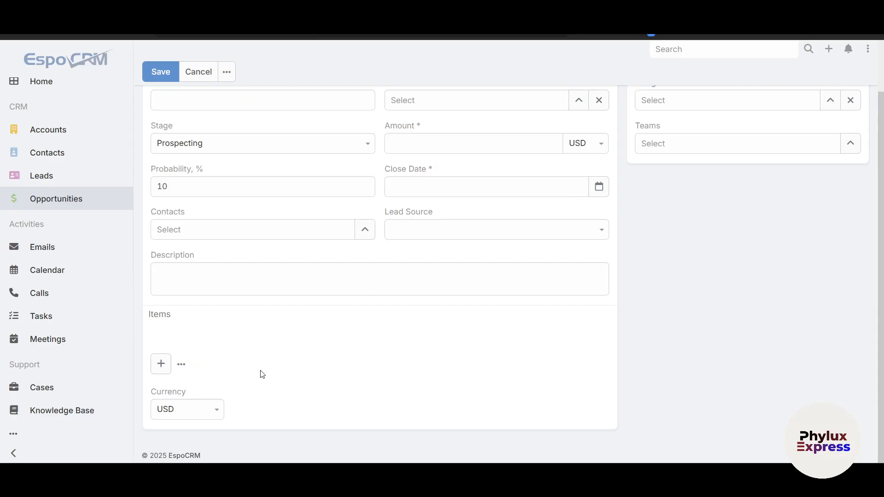
{"action": "scroll", "coordinate": [260, 374], "scroll_direction": "up", "scroll_amount": 2}
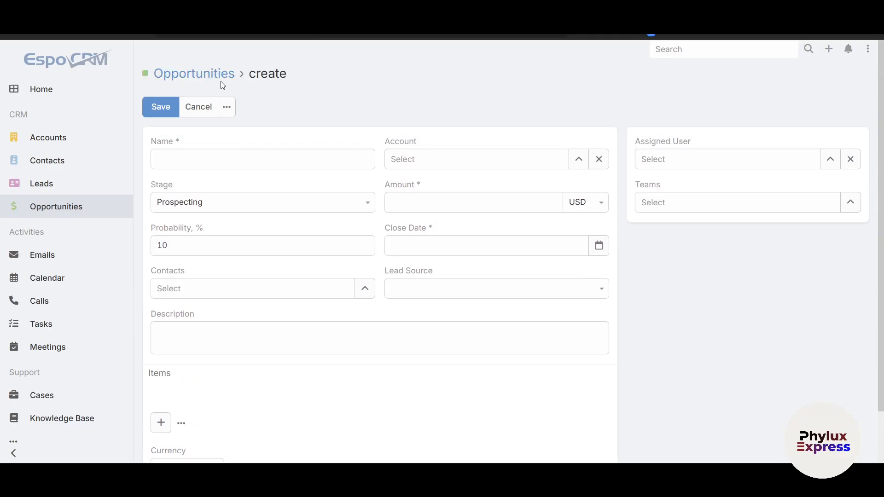
{"action": "left_click", "coordinate": [227, 112]}
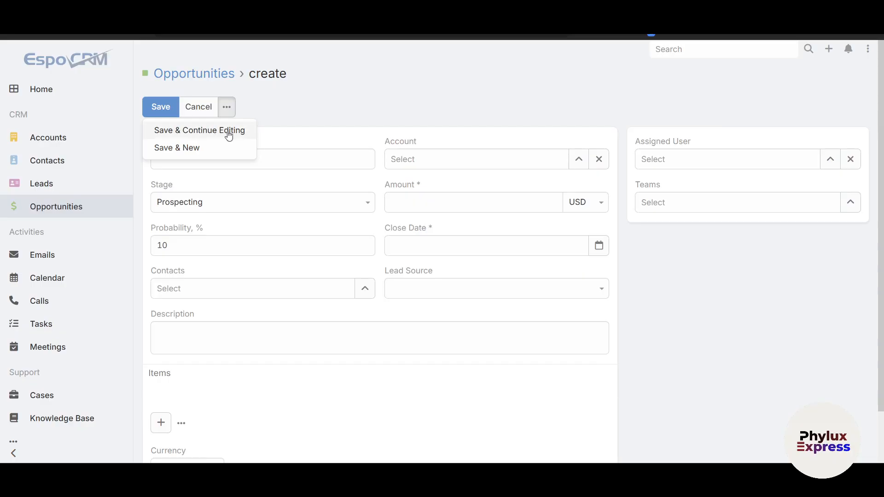
{"action": "left_click", "coordinate": [280, 150]}
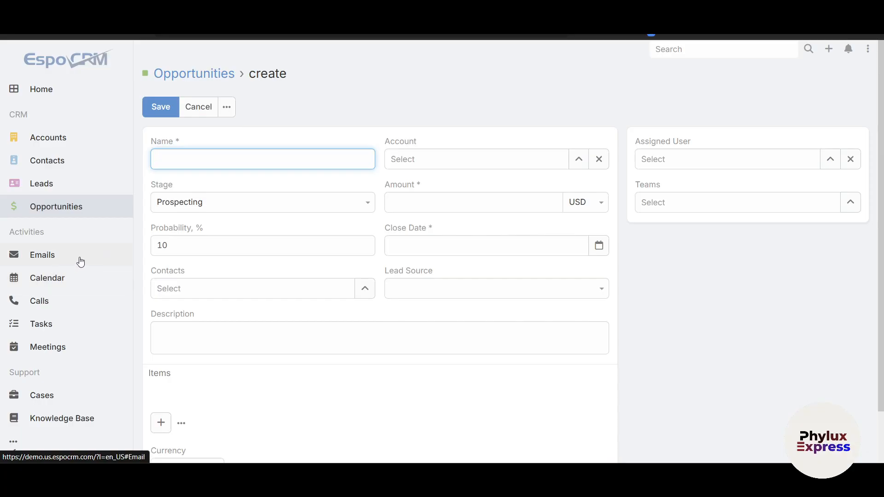
- Return to the Sales Manager dashboard and review its dashlets and the additional modules, such as Marketing, Business and Projects
{"action": "left_click", "coordinate": [54, 96]}
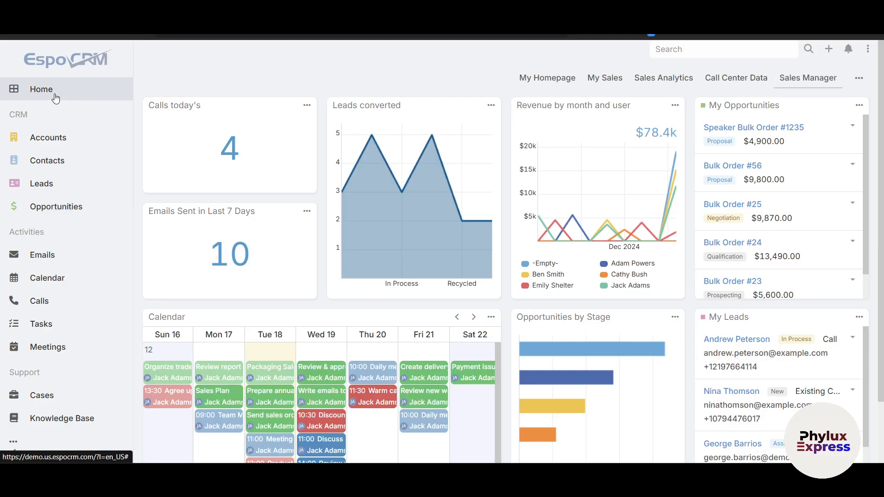
{"action": "scroll", "coordinate": [63, 396], "scroll_direction": "down", "scroll_amount": 2}
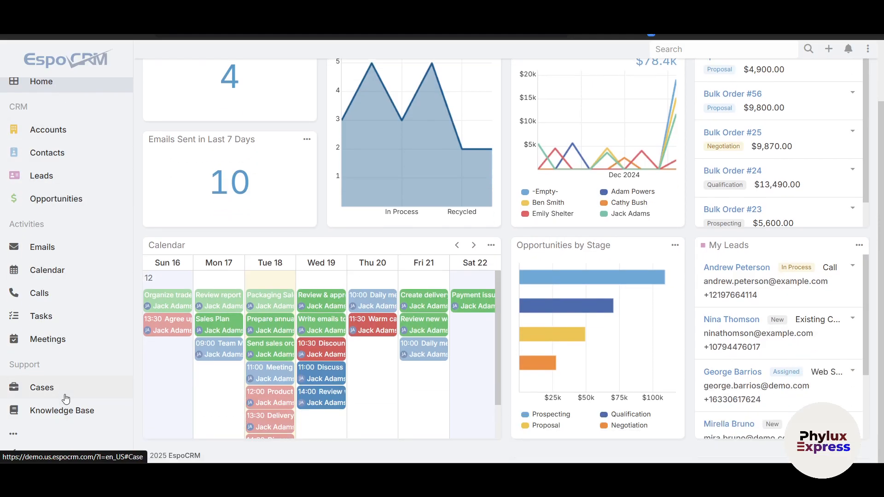
{"action": "left_click", "coordinate": [23, 439]}
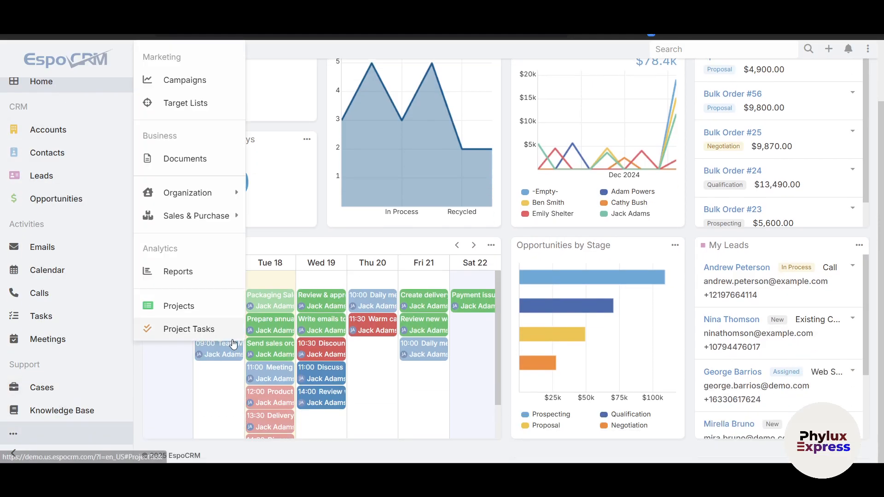
{"action": "left_click", "coordinate": [289, 228]}
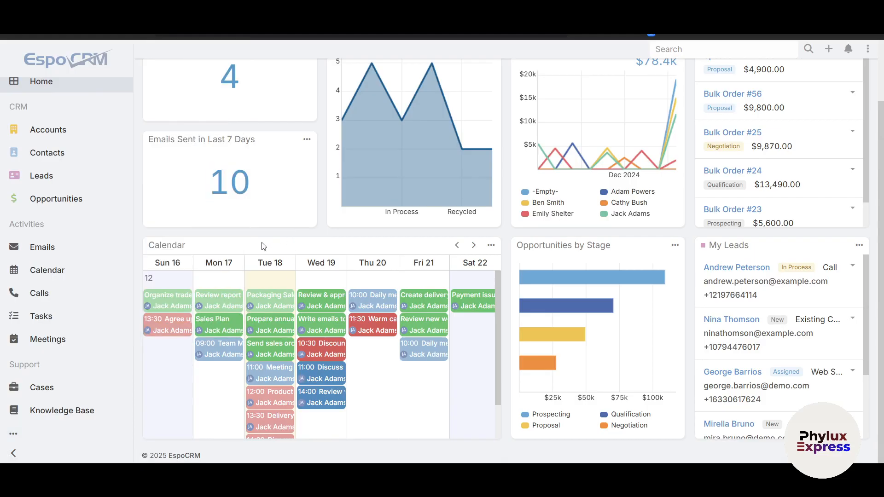
{"action": "scroll", "coordinate": [783, 184], "scroll_direction": "up", "scroll_amount": 2}
- Open Administration, browse its settings, search them for "wo" and open Workflows
{"action": "left_click", "coordinate": [868, 49]}
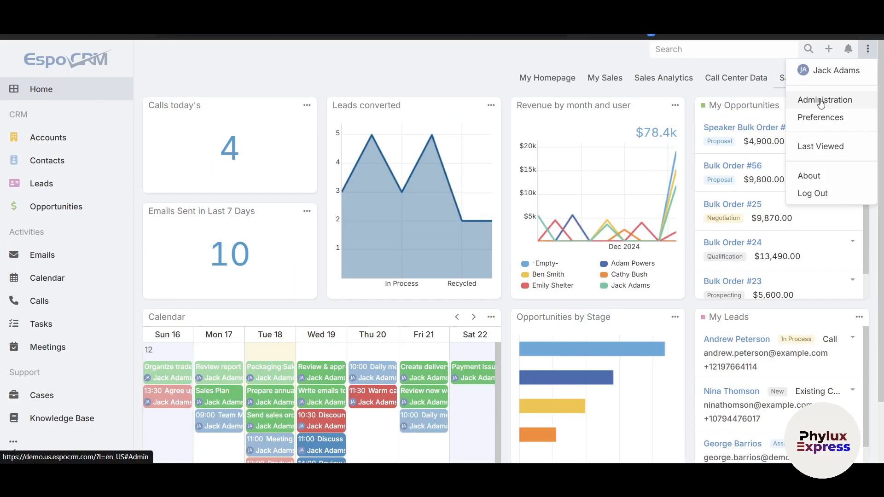
{"action": "left_click", "coordinate": [820, 102]}
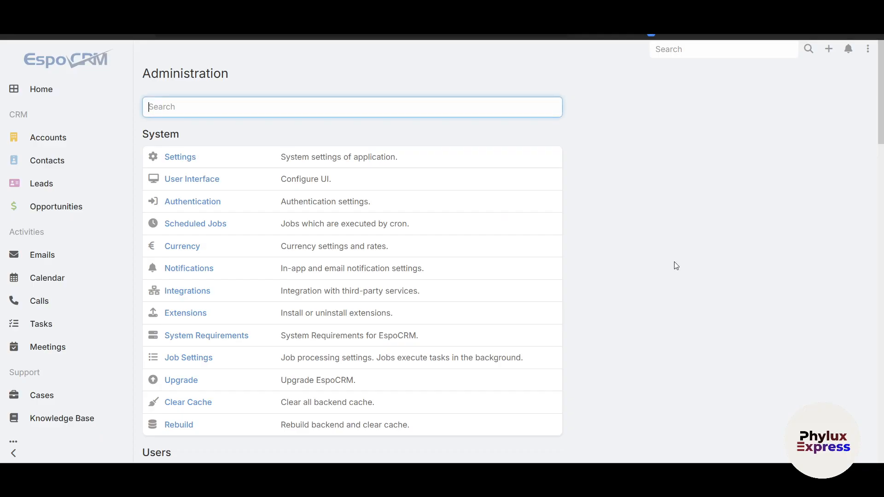
{"action": "scroll", "coordinate": [516, 274], "scroll_direction": "down", "scroll_amount": 2}
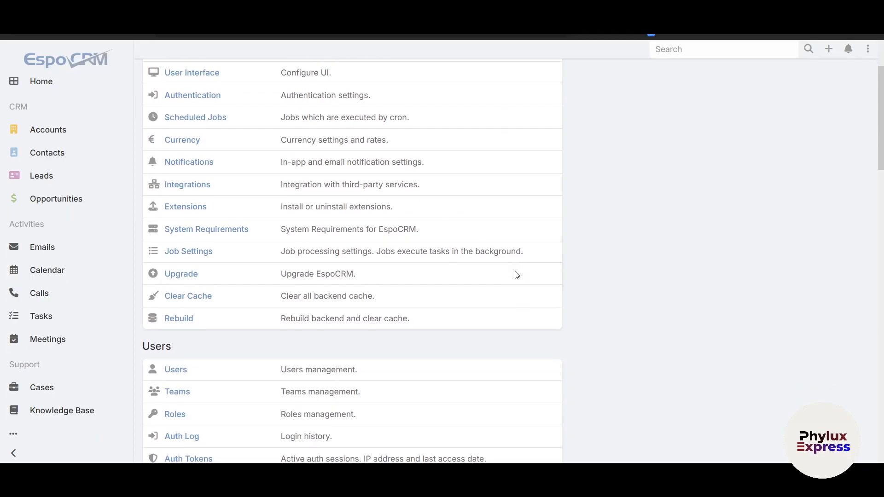
{"action": "scroll", "coordinate": [516, 275], "scroll_direction": "up", "scroll_amount": 2}
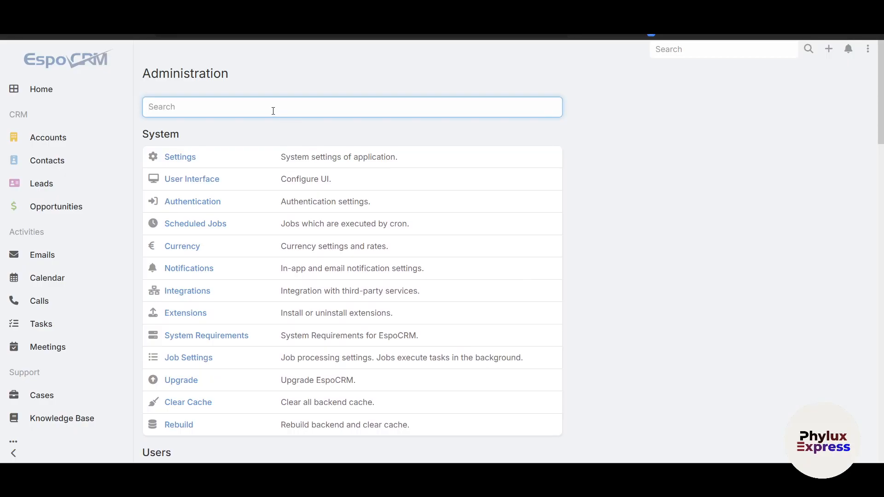
{"action": "type", "text": "wo"}
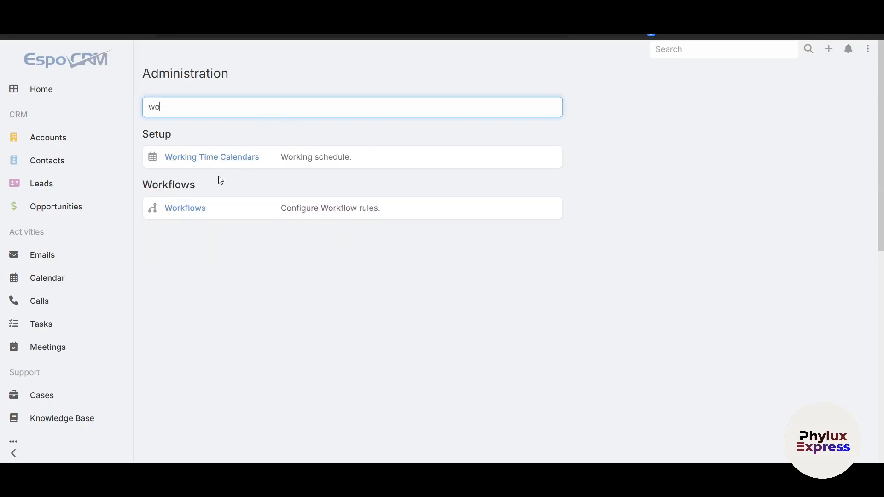
{"action": "left_click", "coordinate": [180, 206]}
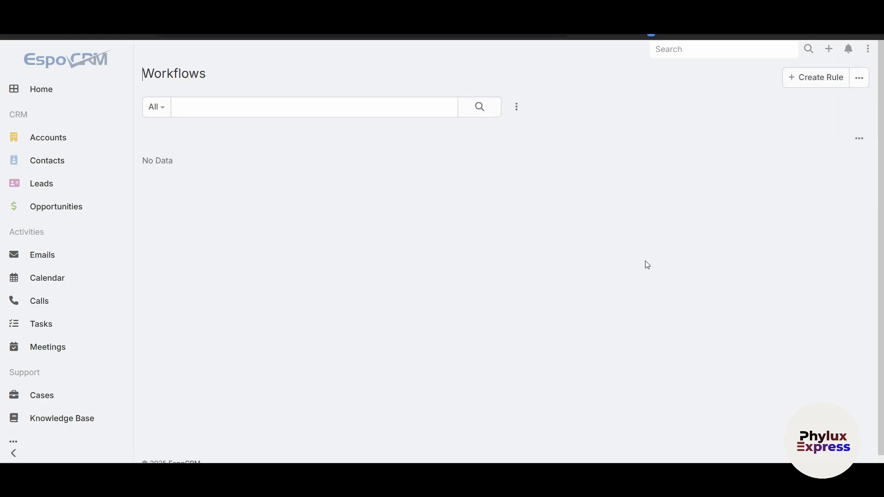
- Open a blank new workflow rule form and examine its name, category, target entity type and trigger type fields
{"action": "left_click", "coordinate": [808, 81]}
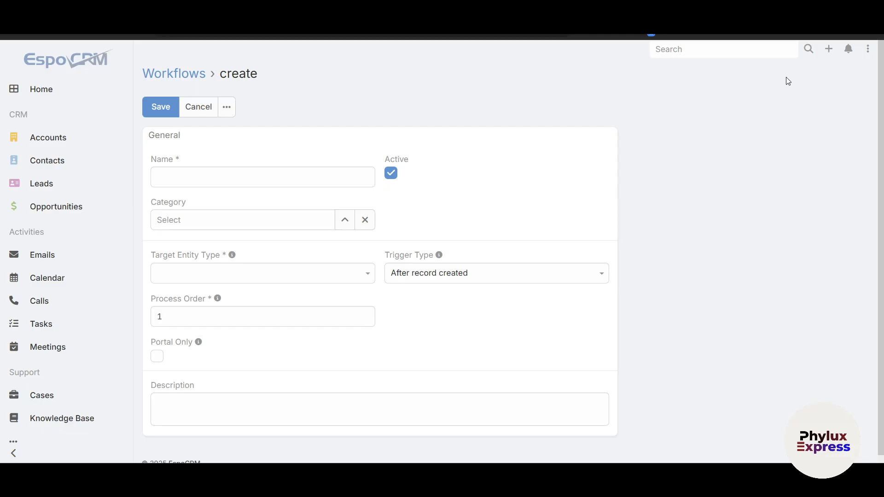
{"action": "left_click", "coordinate": [213, 183]}
{"action": "scroll", "coordinate": [274, 379], "scroll_direction": "down", "scroll_amount": 1}
{"action": "scroll", "coordinate": [275, 380], "scroll_direction": "up", "scroll_amount": 1}
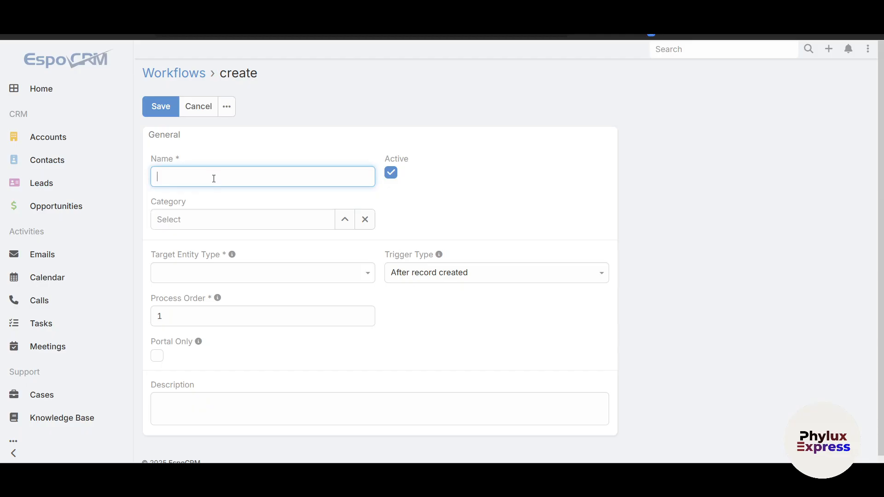
- Name the new workflow rule "Lead to Email" and check the selectable workflow categories without assigning one
{"action": "type", "text": "Lead to Email"}
{"action": "left_click", "coordinate": [264, 220]}
{"action": "left_click", "coordinate": [345, 224]}
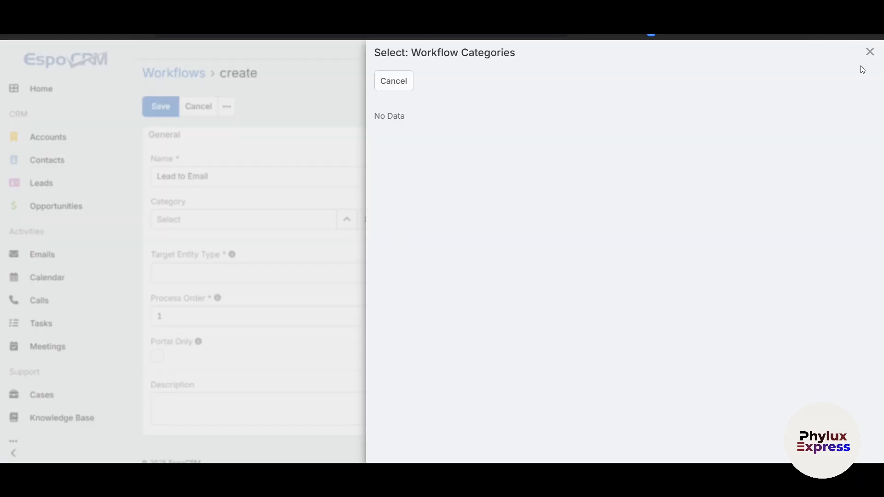
{"action": "left_click", "coordinate": [869, 52]}
{"action": "left_click", "coordinate": [189, 219]}
- Set the rule's target entity type to Sales Order and its trigger type to After record created
{"action": "left_click", "coordinate": [252, 275]}
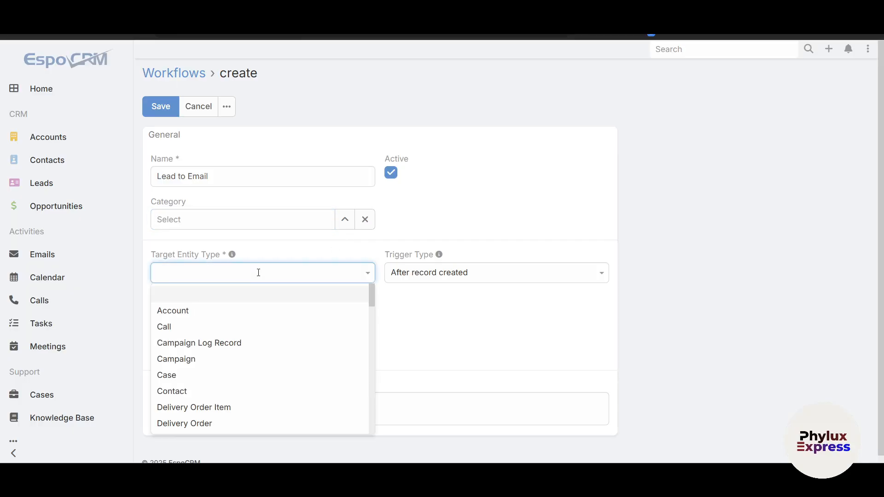
{"action": "scroll", "coordinate": [212, 373], "scroll_direction": "down", "scroll_amount": 3}
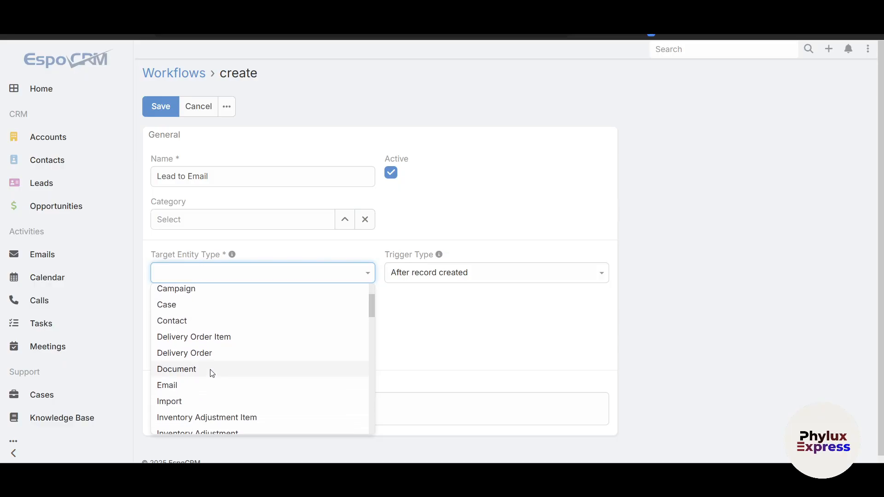
{"action": "scroll", "coordinate": [212, 372], "scroll_direction": "up", "scroll_amount": 3}
{"action": "scroll", "coordinate": [212, 373], "scroll_direction": "down", "scroll_amount": 6}
{"action": "scroll", "coordinate": [212, 373], "scroll_direction": "down", "scroll_amount": 20}
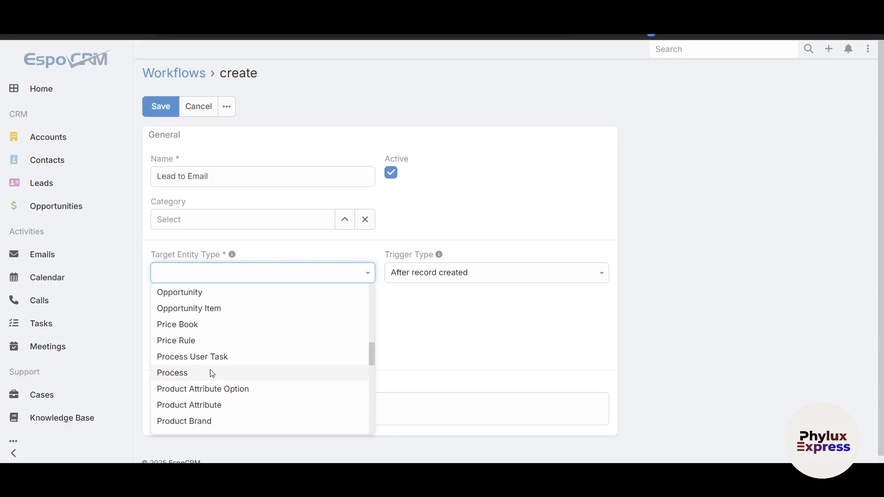
{"action": "scroll", "coordinate": [211, 373], "scroll_direction": "down", "scroll_amount": 2}
{"action": "scroll", "coordinate": [210, 368], "scroll_direction": "up", "scroll_amount": 5}
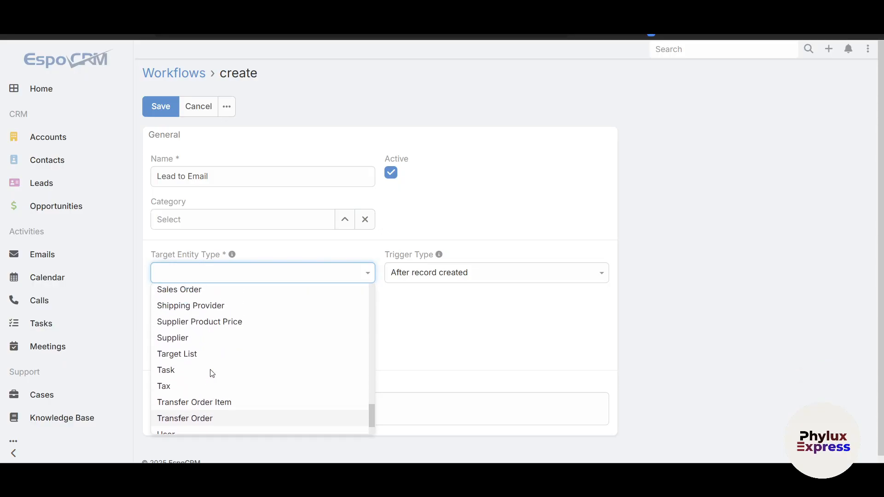
{"action": "scroll", "coordinate": [204, 358], "scroll_direction": "up", "scroll_amount": 4}
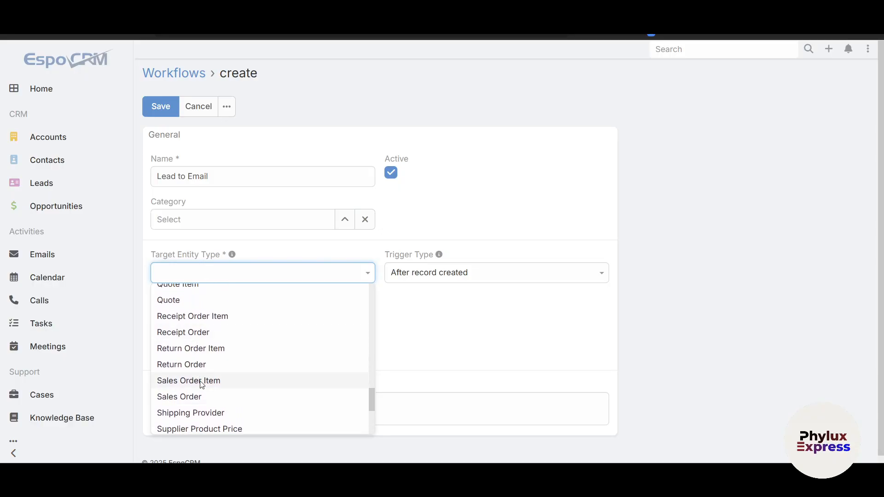
{"action": "scroll", "coordinate": [238, 386], "scroll_direction": "down", "scroll_amount": 1}
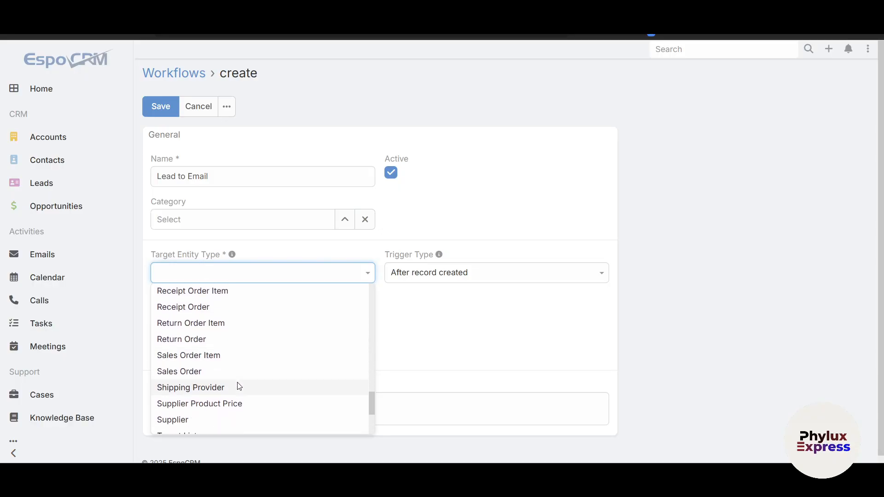
{"action": "left_click", "coordinate": [211, 371]}
{"action": "left_click", "coordinate": [493, 281]}
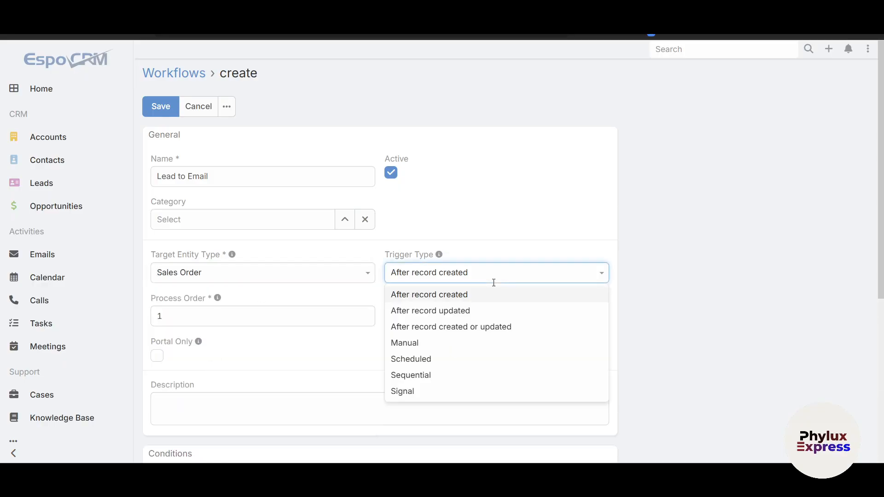
{"action": "left_click", "coordinate": [473, 297]}
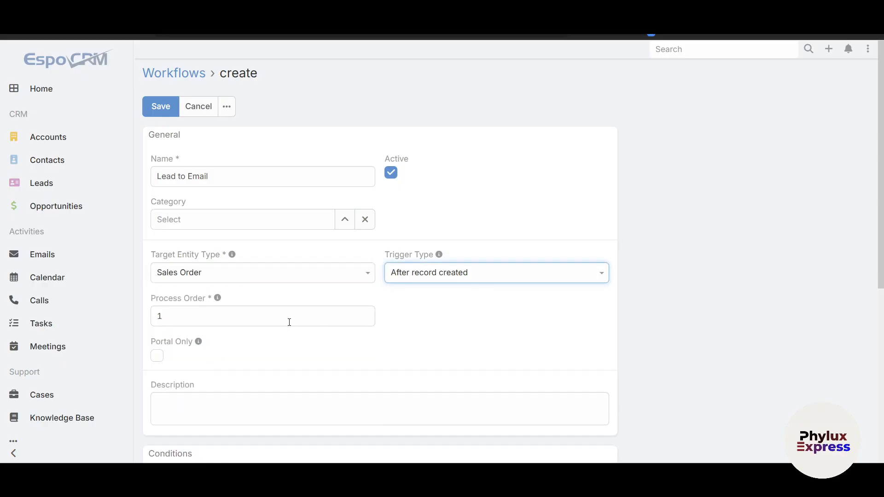
- Enable Portal Only for the rule, save it without conditions or actions, and return to the workflows list
{"action": "scroll", "coordinate": [289, 322], "scroll_direction": "down", "scroll_amount": 2}
{"action": "left_click", "coordinate": [256, 330]}
{"action": "scroll", "coordinate": [256, 331], "scroll_direction": "down", "scroll_amount": 1}
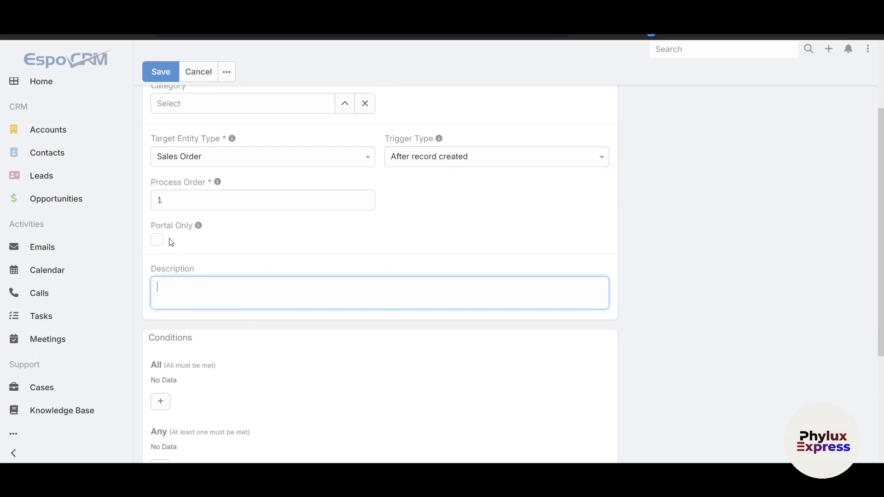
{"action": "left_click", "coordinate": [157, 240]}
{"action": "scroll", "coordinate": [291, 349], "scroll_direction": "down", "scroll_amount": 1}
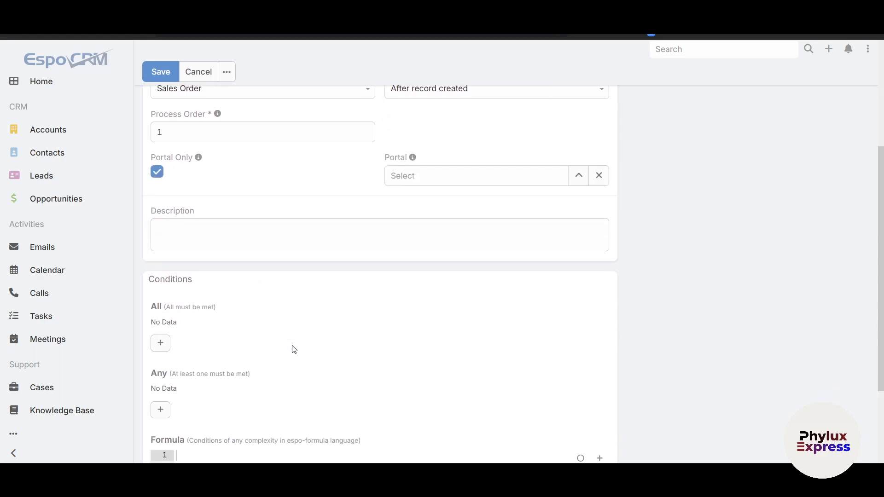
{"action": "scroll", "coordinate": [292, 349], "scroll_direction": "down", "scroll_amount": 2}
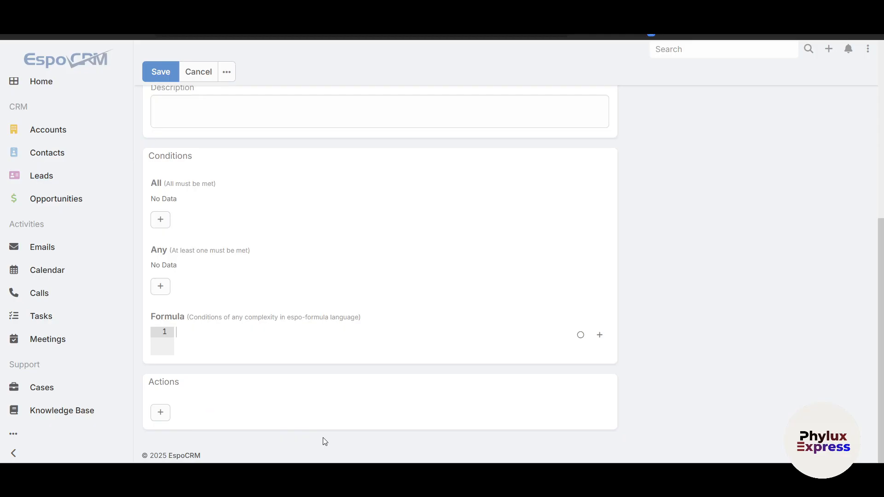
{"action": "scroll", "coordinate": [479, 254], "scroll_direction": "up", "scroll_amount": 5}
{"action": "left_click", "coordinate": [159, 104]}
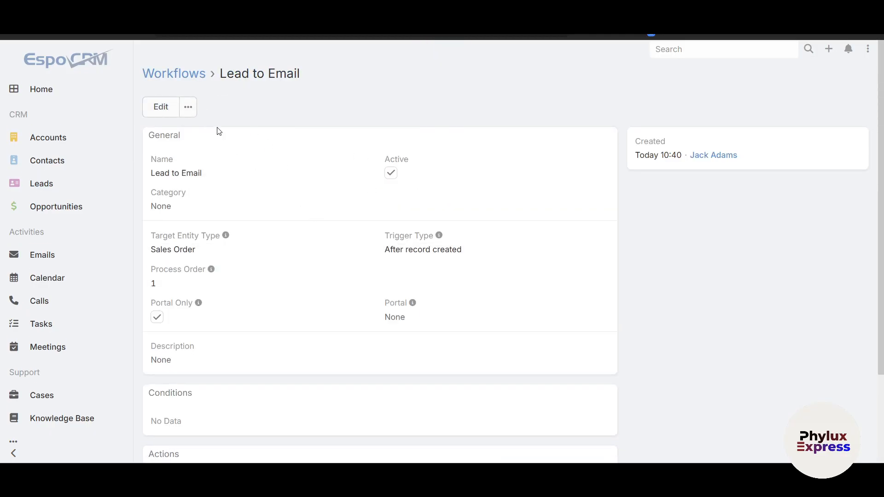
{"action": "left_click", "coordinate": [177, 73]}
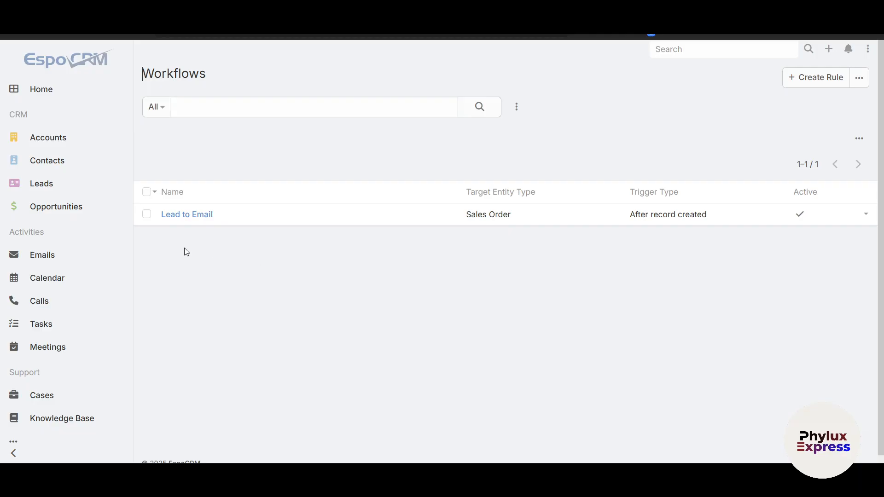
- Review the Meetings and Accounts lists and the Sales Manager dashboard's dashlets
{"action": "left_click", "coordinate": [45, 94]}
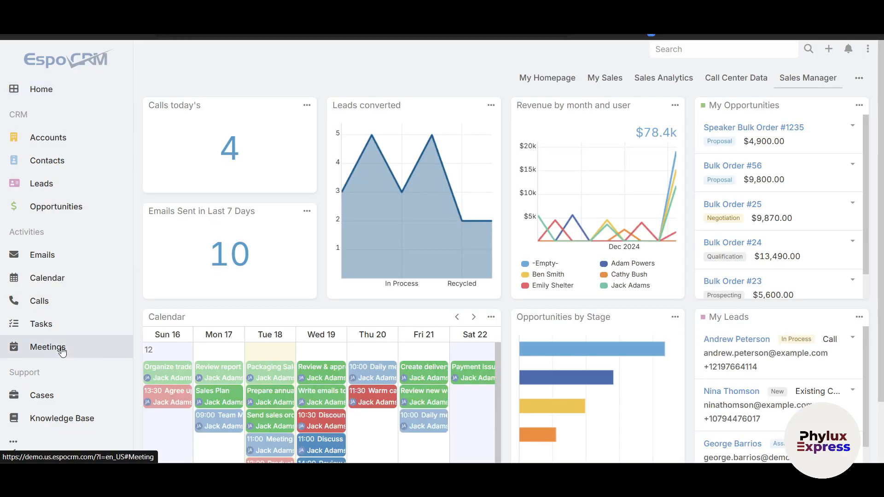
{"action": "left_click", "coordinate": [62, 351]}
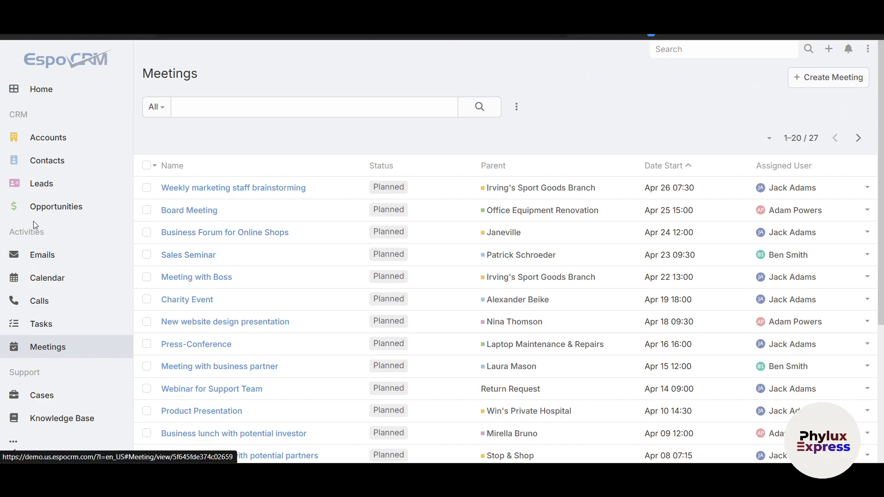
{"action": "left_click", "coordinate": [47, 144]}
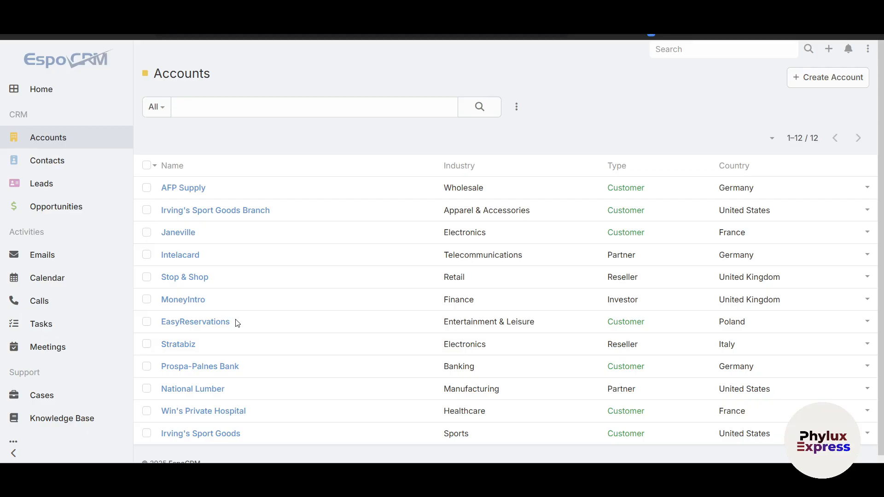
{"action": "scroll", "coordinate": [426, 416], "scroll_direction": "down", "scroll_amount": 1}
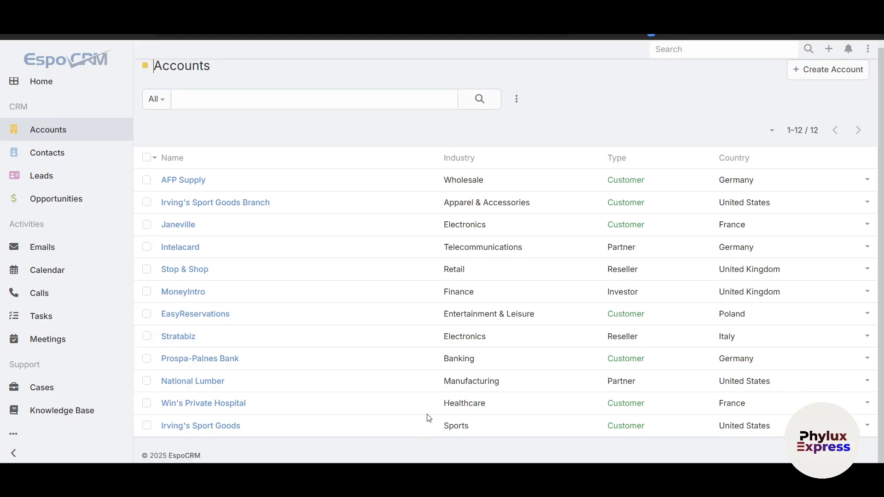
{"action": "left_click", "coordinate": [42, 82]}
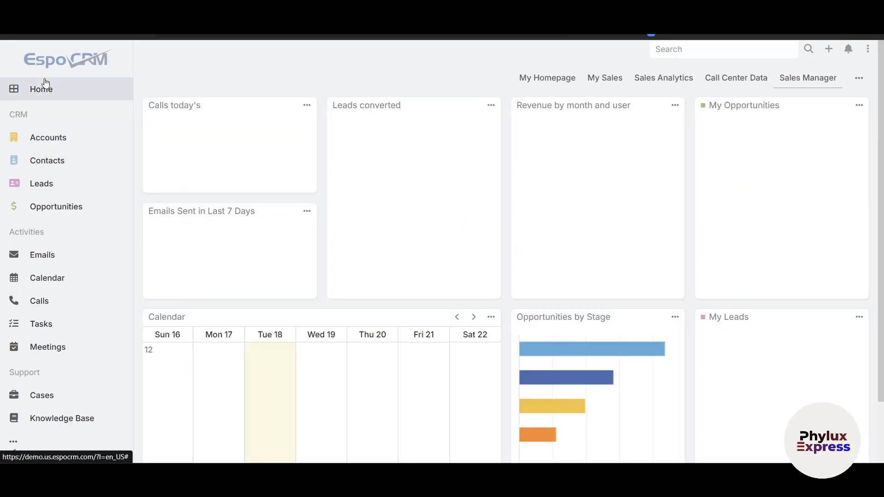
{"action": "scroll", "coordinate": [360, 300], "scroll_direction": "down", "scroll_amount": 3}
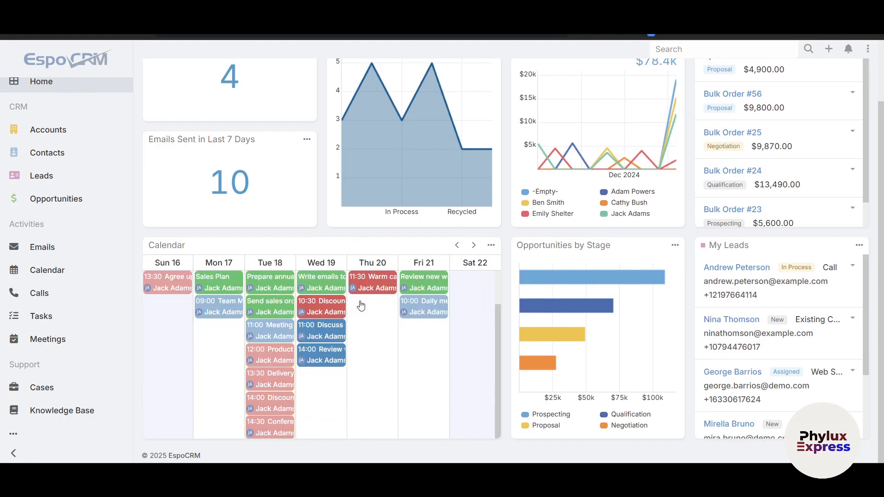
{"action": "scroll", "coordinate": [361, 304], "scroll_direction": "up", "scroll_amount": 2}
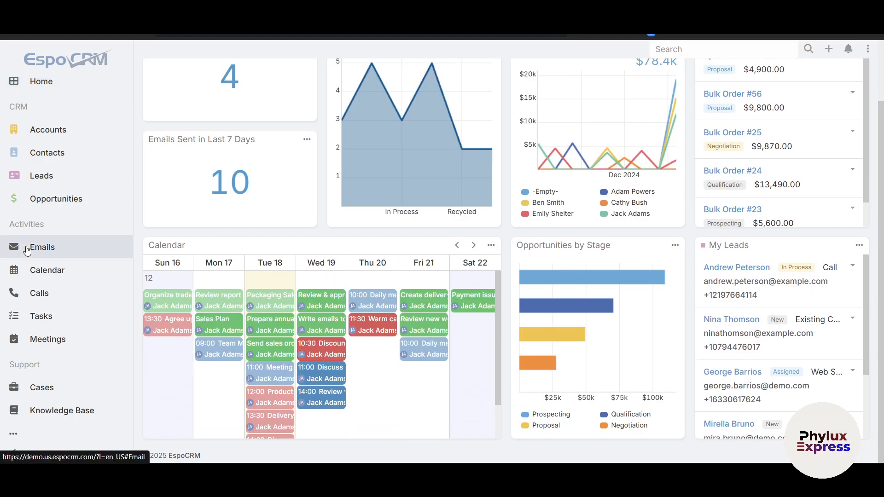
- Review all emails, the "Office Equipment Proposal" email's action options and the blank compose form without sending anything
{"action": "left_click", "coordinate": [46, 253]}
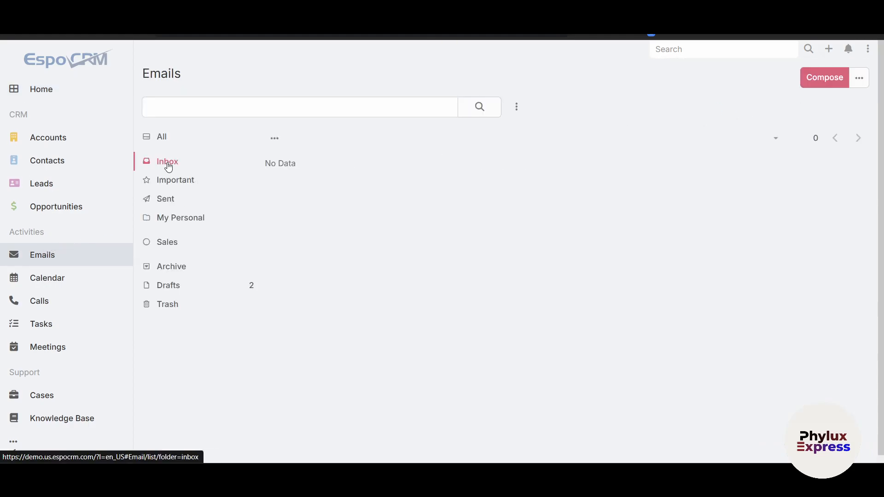
{"action": "left_click", "coordinate": [163, 140]}
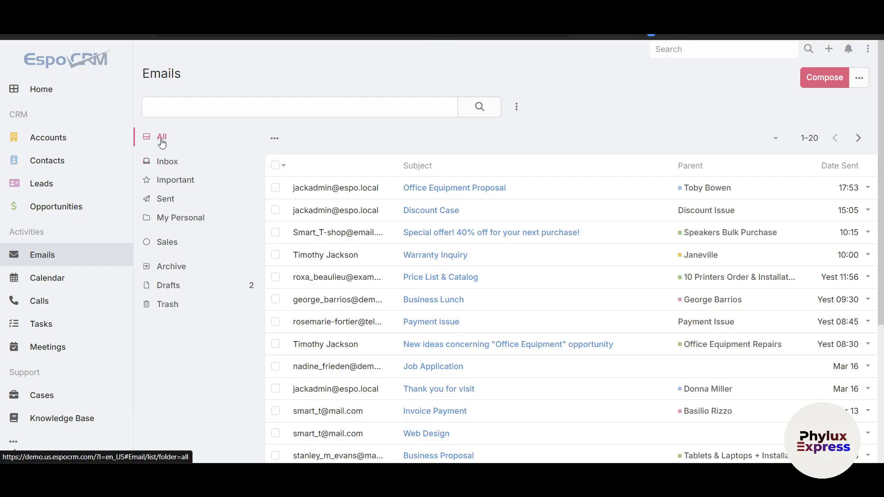
{"action": "scroll", "coordinate": [473, 322], "scroll_direction": "down", "scroll_amount": 3}
{"action": "scroll", "coordinate": [474, 328], "scroll_direction": "up", "scroll_amount": 3}
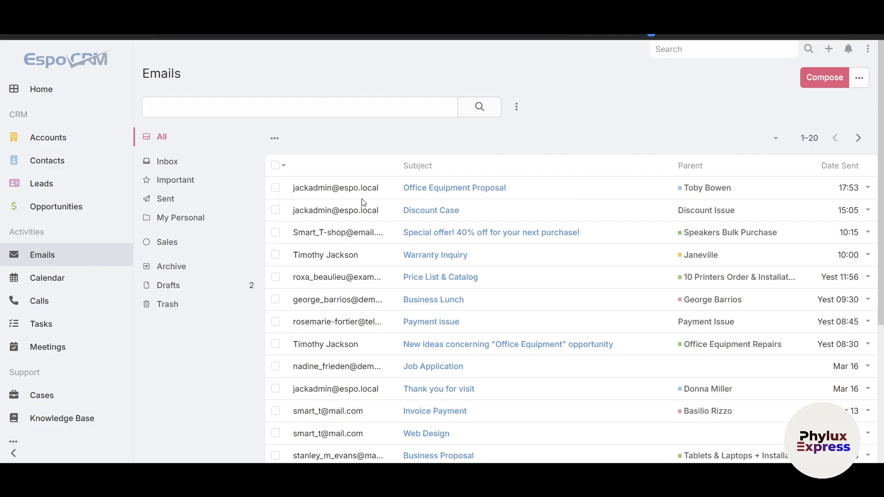
{"action": "left_click", "coordinate": [868, 187]}
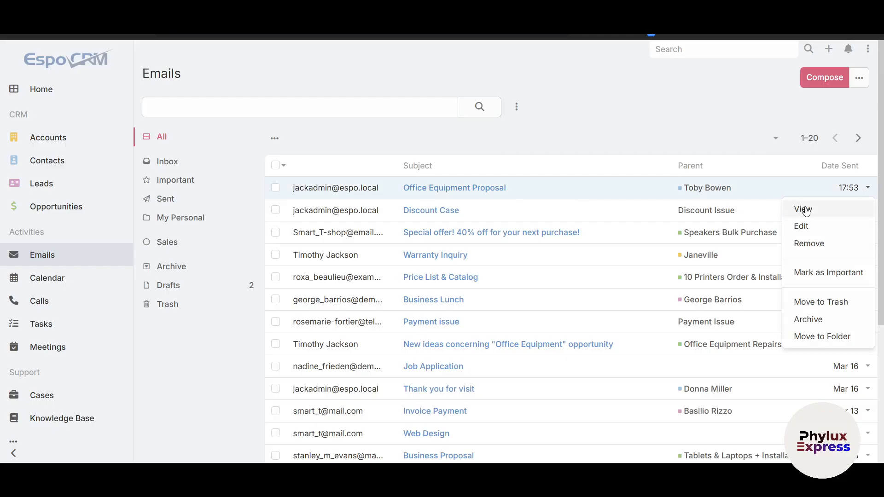
{"action": "left_click", "coordinate": [618, 159]}
{"action": "left_click", "coordinate": [817, 78]}
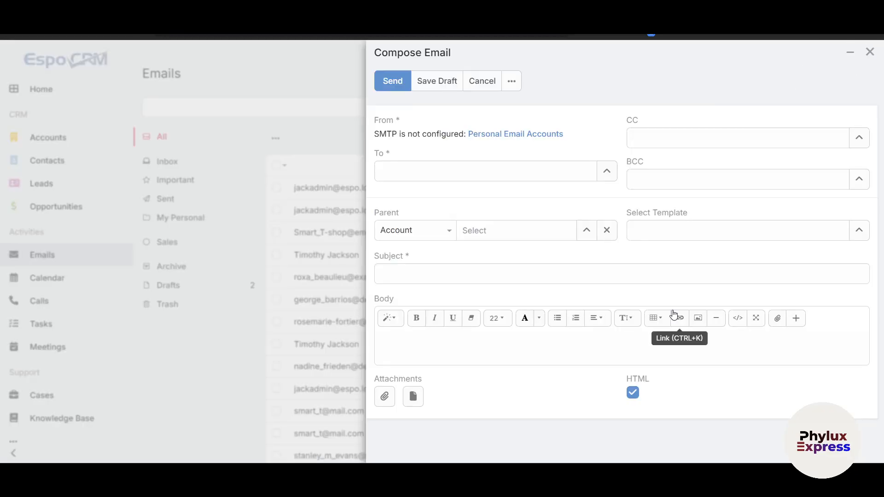
{"action": "left_click", "coordinate": [870, 52]}
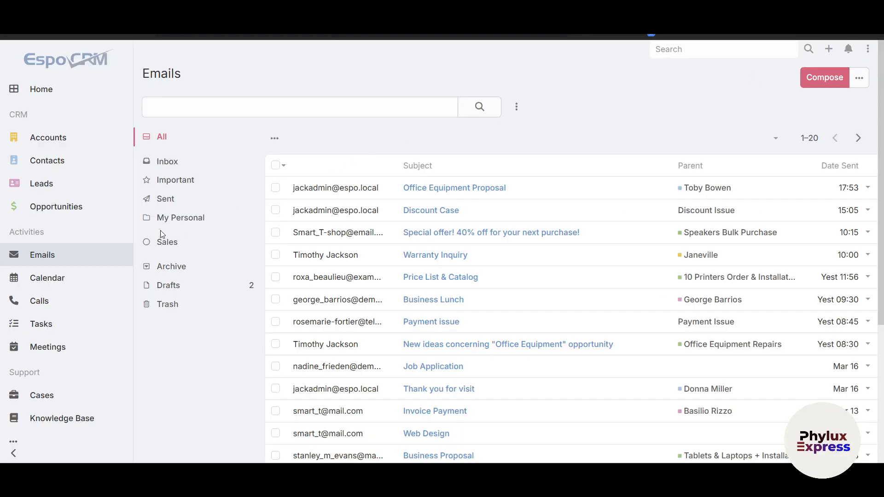
- Review the weekly calendar's daily hours, and view a blank new call form before cancelling back to the Calls list
{"action": "left_click", "coordinate": [88, 272]}
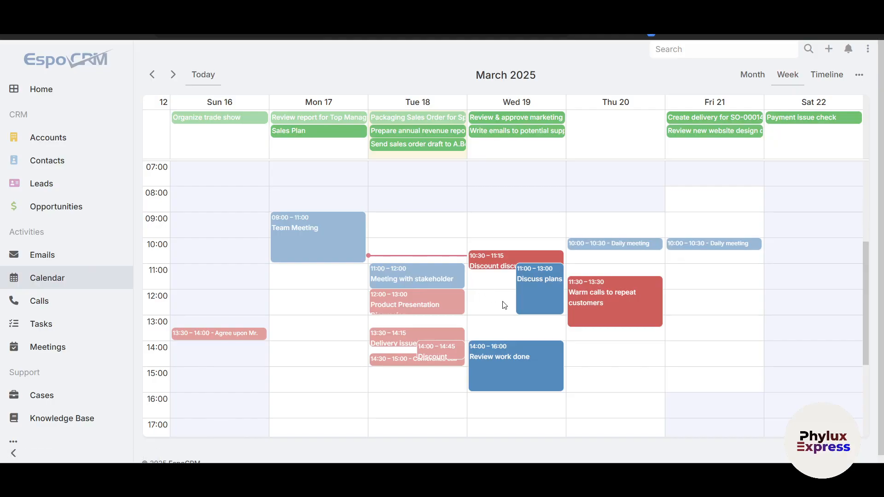
{"action": "scroll", "coordinate": [503, 304], "scroll_direction": "up", "scroll_amount": 3}
{"action": "scroll", "coordinate": [505, 305], "scroll_direction": "up", "scroll_amount": 1}
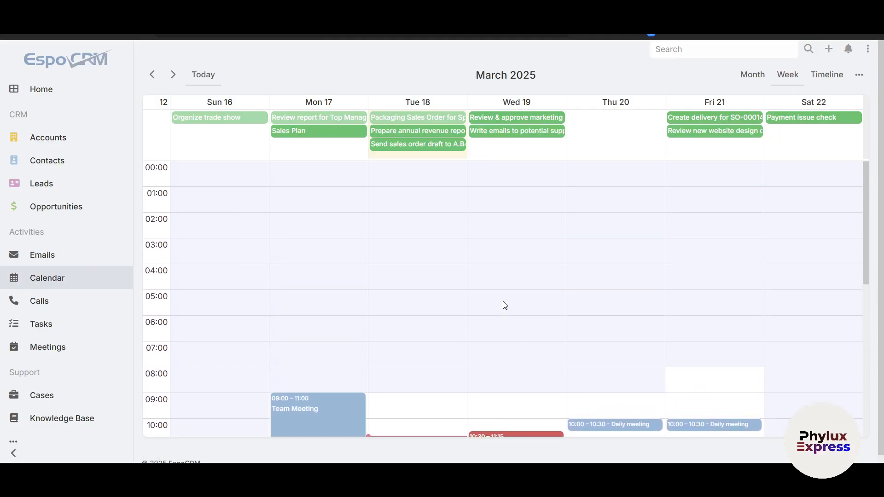
{"action": "left_click", "coordinate": [85, 307]}
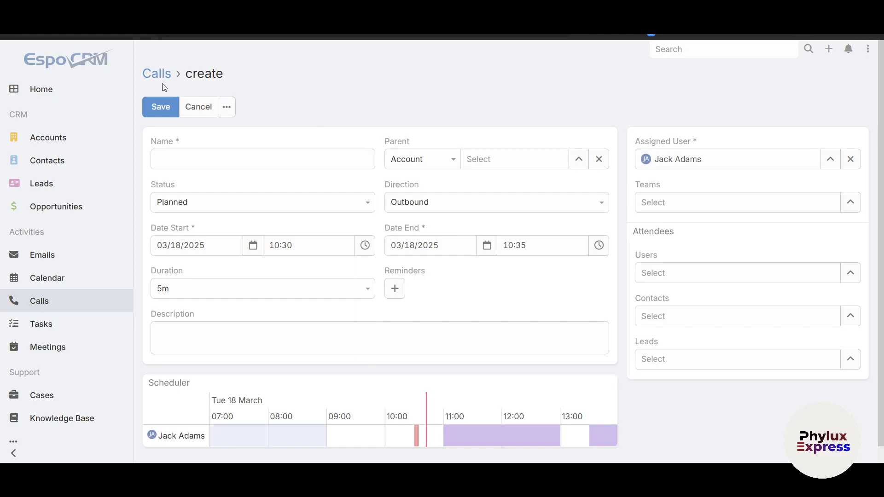
{"action": "left_click", "coordinate": [198, 107]}
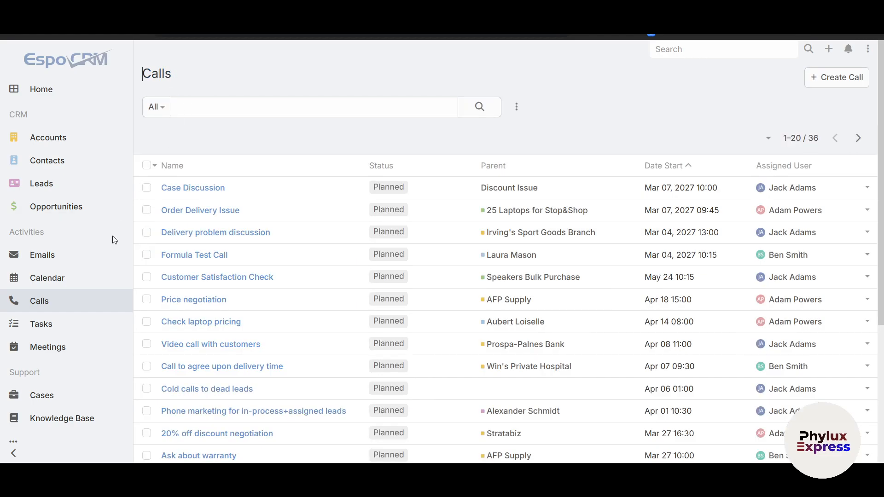
- Browse the tasks, view the details of "Schedule training seminar for Sales Team", and open a blank new task form
{"action": "left_click", "coordinate": [80, 325]}
{"action": "scroll", "coordinate": [437, 257], "scroll_direction": "down", "scroll_amount": 3}
{"action": "scroll", "coordinate": [373, 279], "scroll_direction": "up", "scroll_amount": 3}
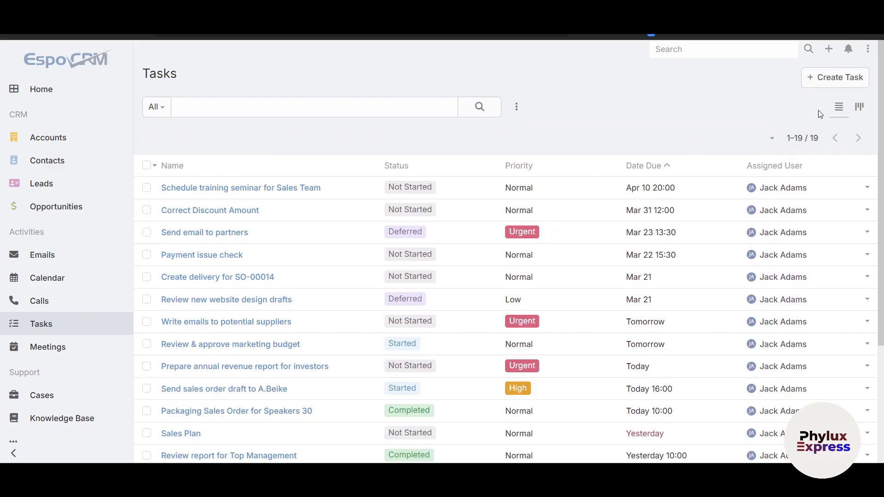
{"action": "left_click", "coordinate": [866, 187]}
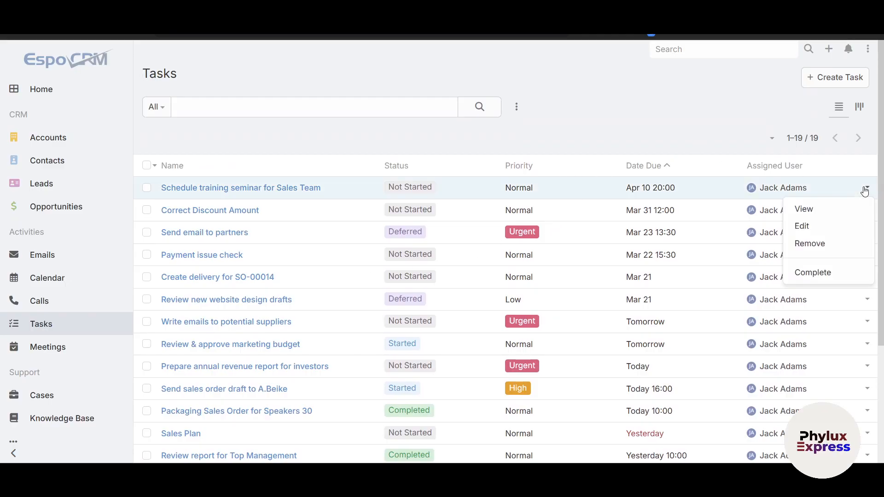
{"action": "left_click", "coordinate": [803, 209]}
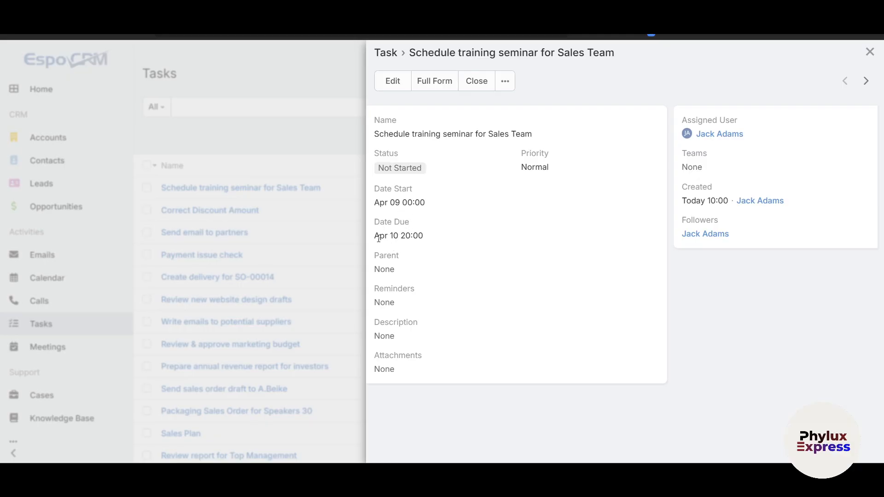
{"action": "left_click", "coordinate": [868, 51]}
{"action": "left_click", "coordinate": [815, 87]}
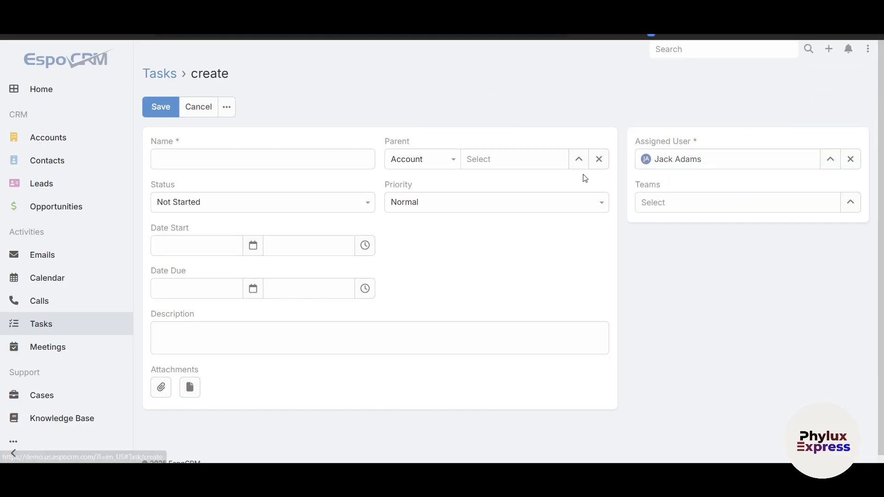
- Cancel the blank new task form, check the Tasks list, and examine the meetings' names, statuses, parents and start dates
{"action": "left_click", "coordinate": [197, 106]}
{"action": "scroll", "coordinate": [79, 302], "scroll_direction": "down", "scroll_amount": 4}
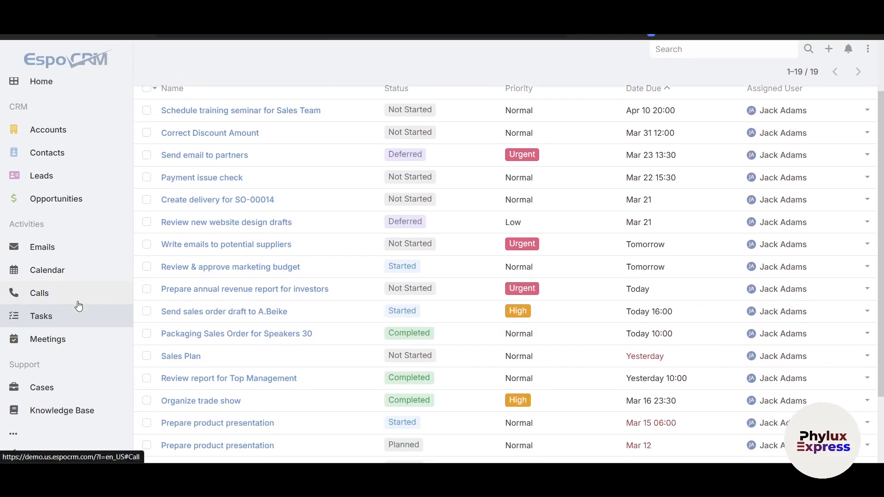
{"action": "left_click", "coordinate": [63, 344]}
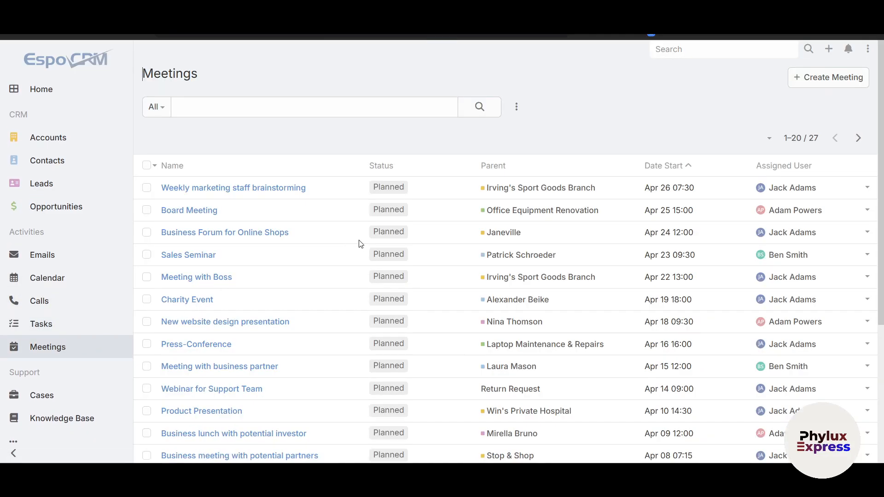
{"action": "scroll", "coordinate": [358, 243], "scroll_direction": "down", "scroll_amount": 3}
{"action": "scroll", "coordinate": [360, 244], "scroll_direction": "up", "scroll_amount": 3}
{"action": "scroll", "coordinate": [361, 236], "scroll_direction": "down", "scroll_amount": 5}
{"action": "scroll", "coordinate": [460, 258], "scroll_direction": "up", "scroll_amount": 5}
{"action": "scroll", "coordinate": [405, 220], "scroll_direction": "down", "scroll_amount": 6}
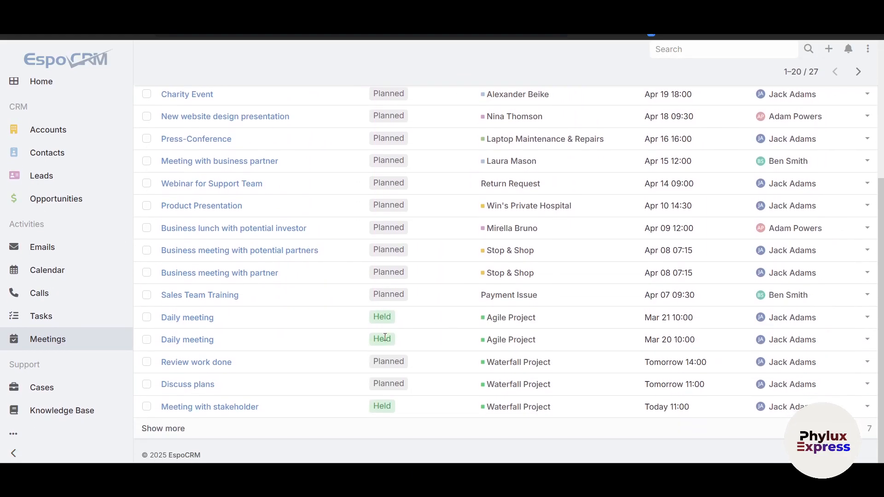
{"action": "scroll", "coordinate": [385, 336], "scroll_direction": "up", "scroll_amount": 6}
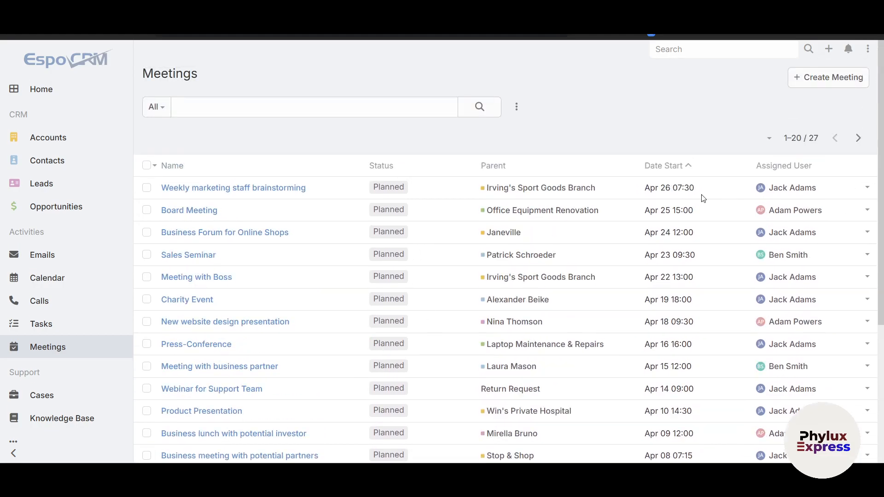
- View a blank new meeting form with its attendee fields and scheduler, and cancel it without saving
{"action": "left_click", "coordinate": [832, 84]}
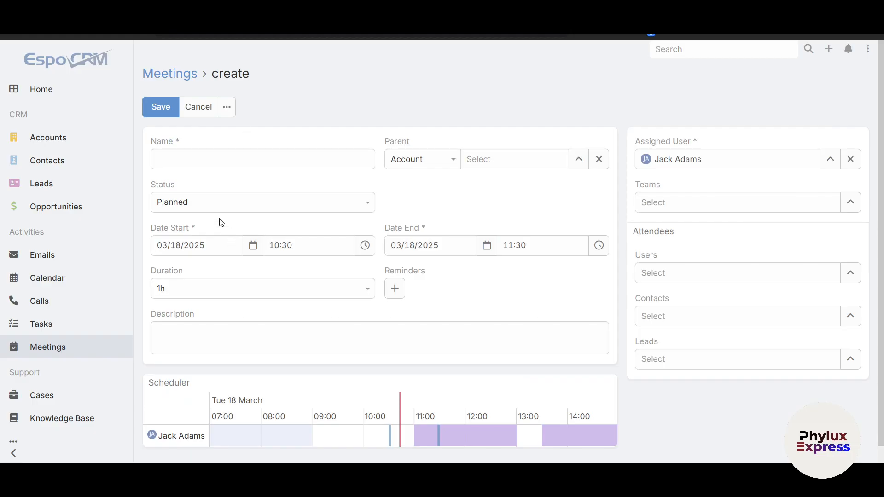
{"action": "scroll", "coordinate": [650, 279], "scroll_direction": "down", "scroll_amount": 1}
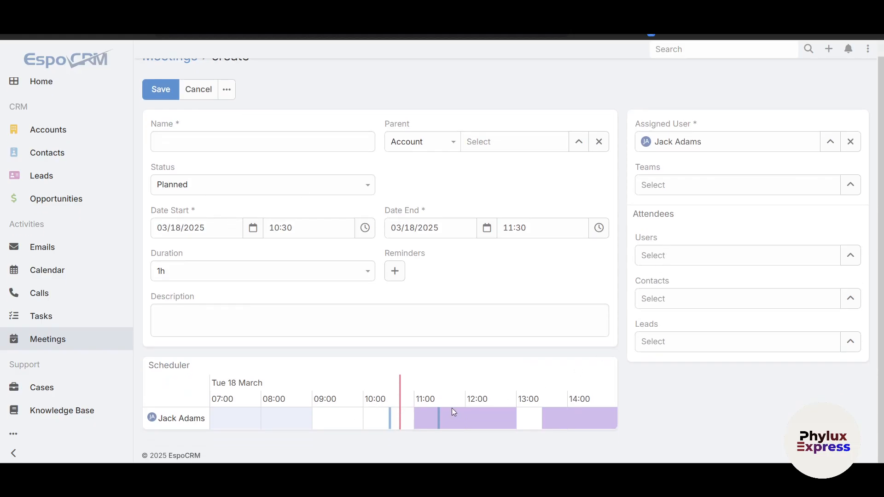
{"action": "scroll", "coordinate": [237, 300], "scroll_direction": "up", "scroll_amount": 1}
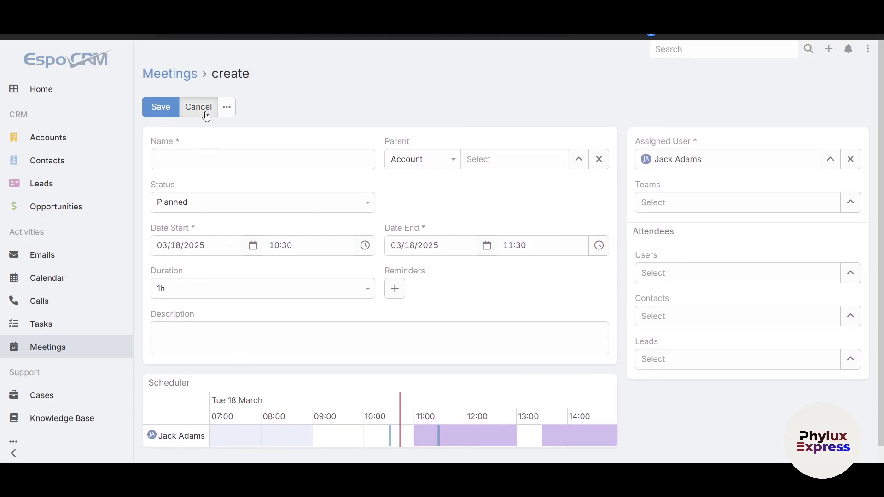
{"action": "left_click", "coordinate": [200, 106]}
- Look through the Cases list and examine the "Payment Issue" case's description, stream, activities, history and related tasks
{"action": "left_click", "coordinate": [56, 389]}
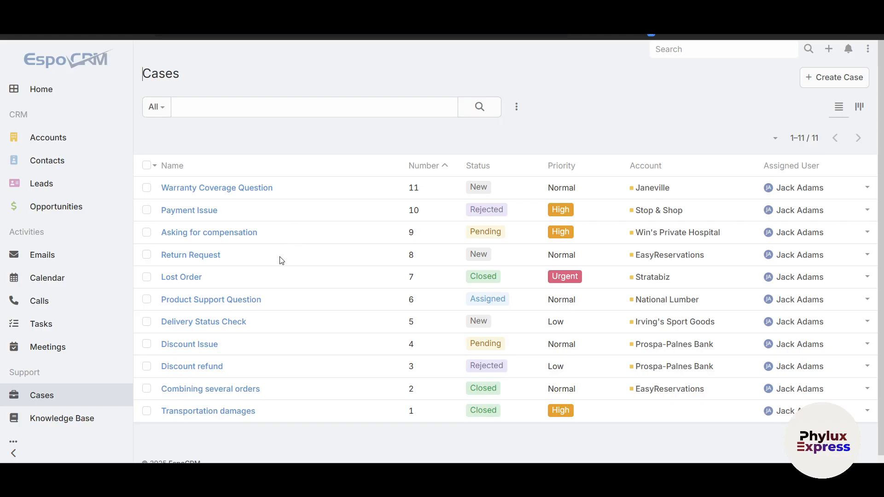
{"action": "left_click", "coordinate": [193, 210]}
{"action": "left_click_drag", "start_coordinate": [193, 292], "coordinate": [412, 316]}
{"action": "left_click", "coordinate": [368, 289]}
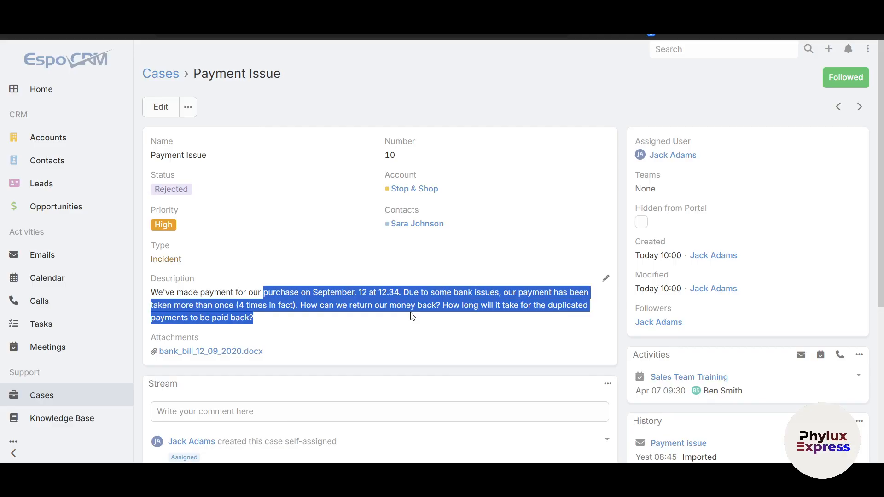
{"action": "left_click", "coordinate": [356, 316]}
{"action": "scroll", "coordinate": [270, 338], "scroll_direction": "down", "scroll_amount": 1}
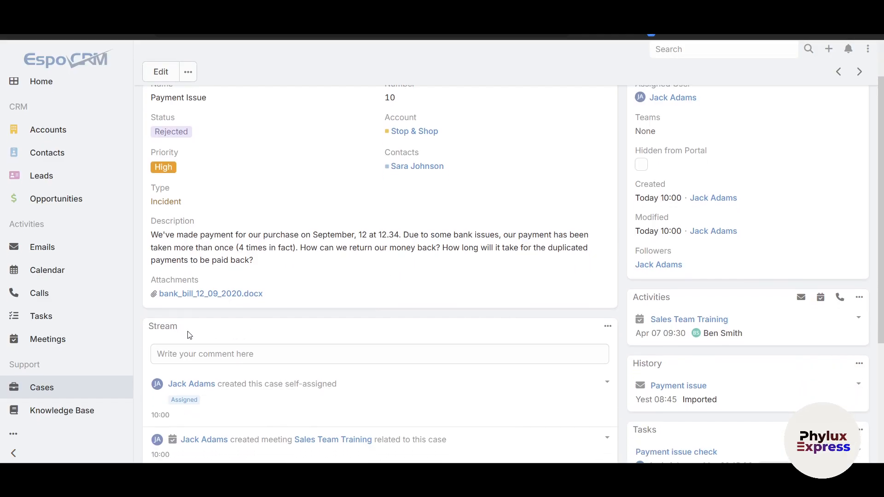
{"action": "scroll", "coordinate": [264, 305], "scroll_direction": "down", "scroll_amount": 3}
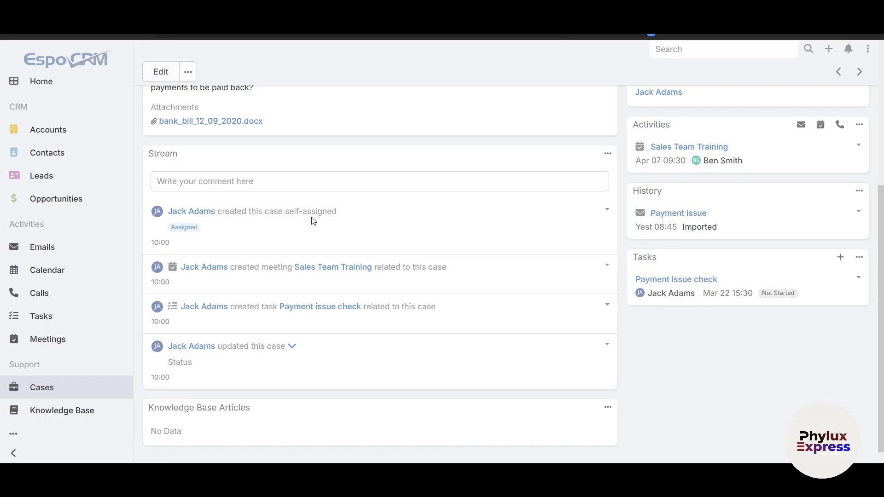
{"action": "scroll", "coordinate": [394, 286], "scroll_direction": "up", "scroll_amount": 4}
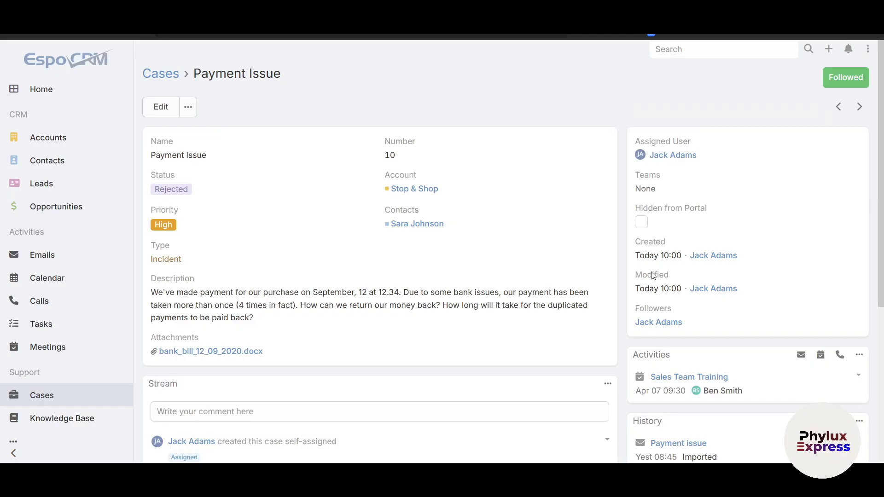
- Unfollow and re-follow the "Payment Issue" case, and return to the Cases list
{"action": "left_click", "coordinate": [844, 77]}
{"action": "left_click", "coordinate": [845, 78]}
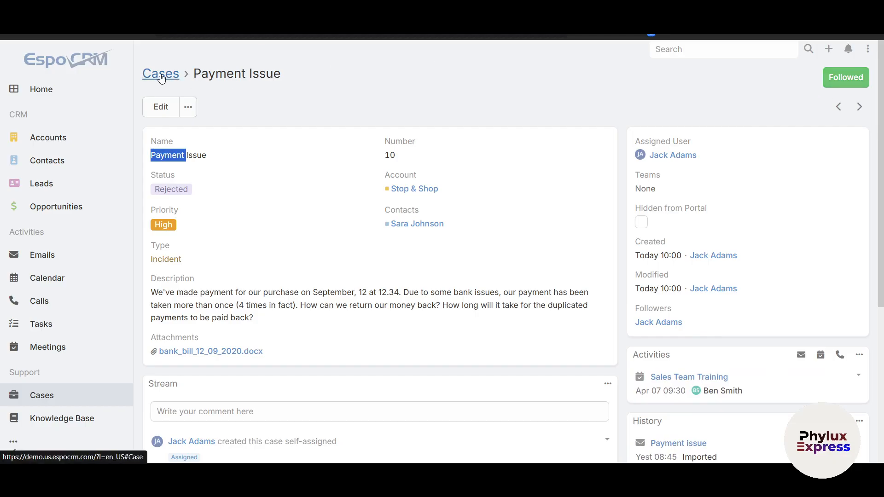
{"action": "left_click", "coordinate": [161, 76]}
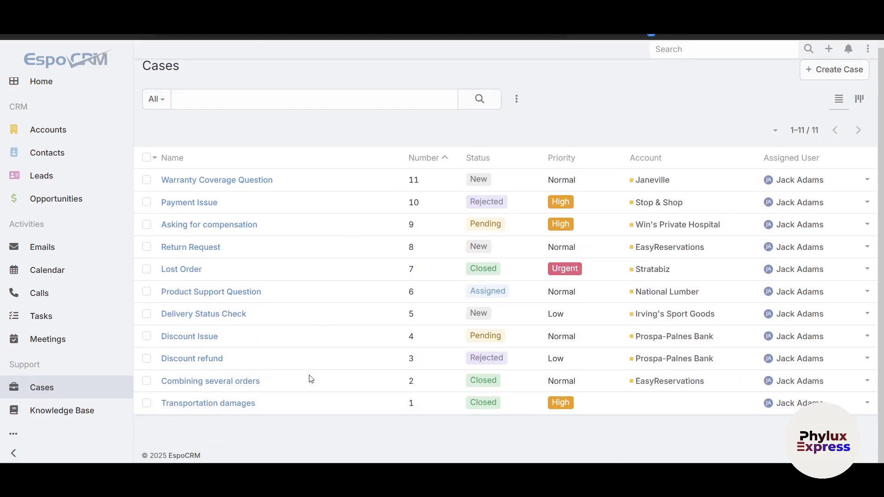
- View the Knowledge Base's Extensions category, and return to the home page to review the Sales Manager dashboard
{"action": "left_click", "coordinate": [62, 411]}
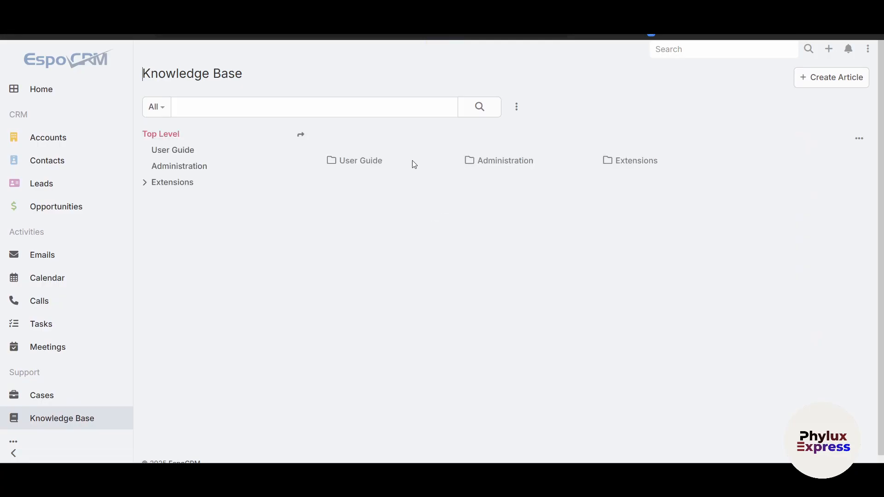
{"action": "left_click", "coordinate": [170, 185]}
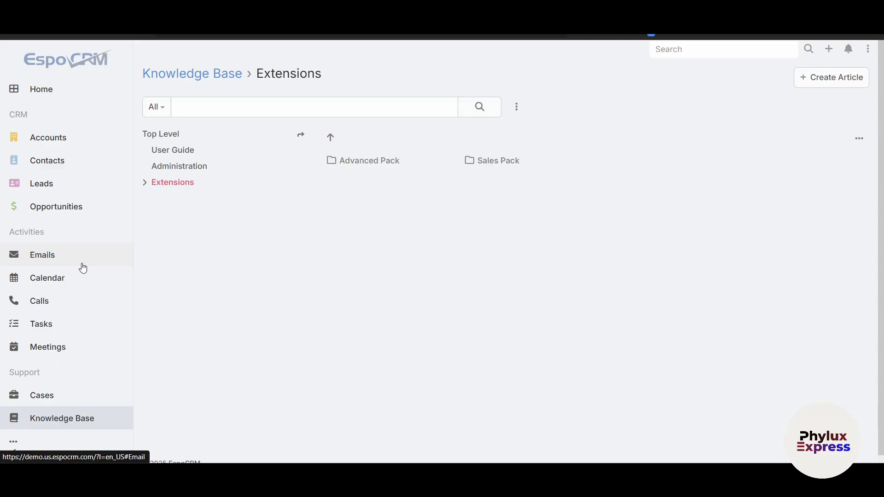
{"action": "left_click", "coordinate": [44, 90]}
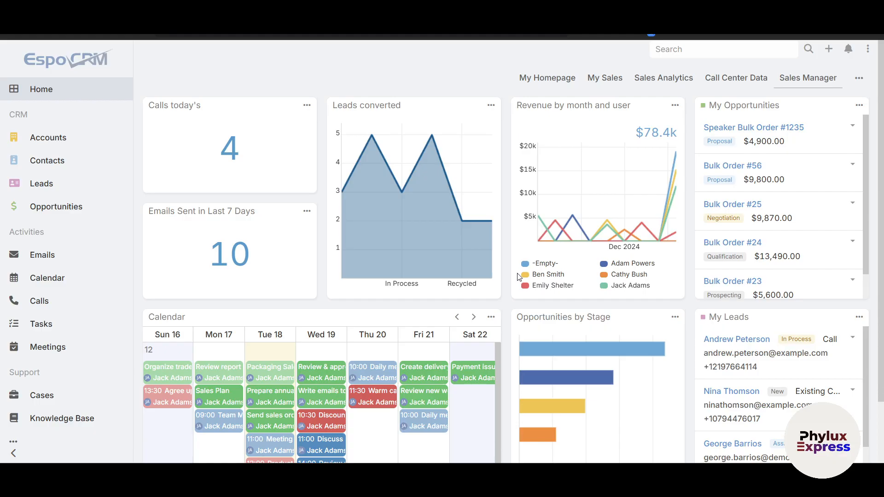
{"action": "scroll", "coordinate": [732, 287], "scroll_direction": "down", "scroll_amount": 5}
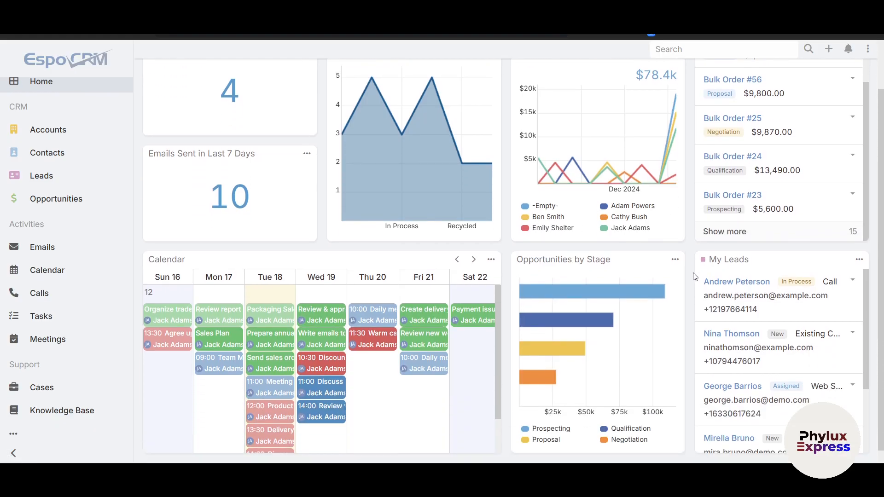